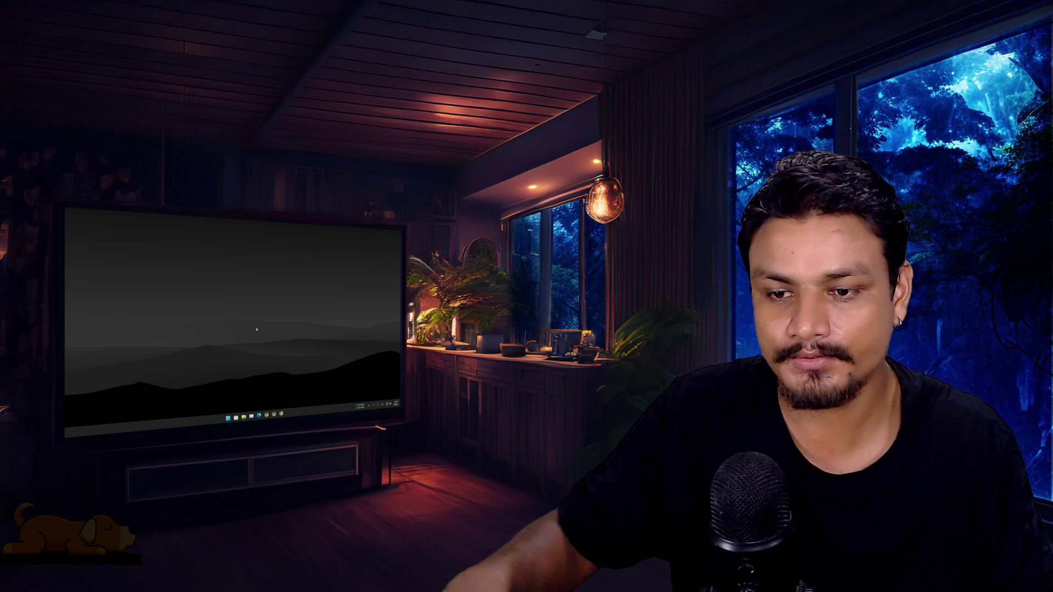
- Open File Explorer at This PC to show drives Windows (C:), Extra (D:) and KB HDD (X:)
key(super+e)
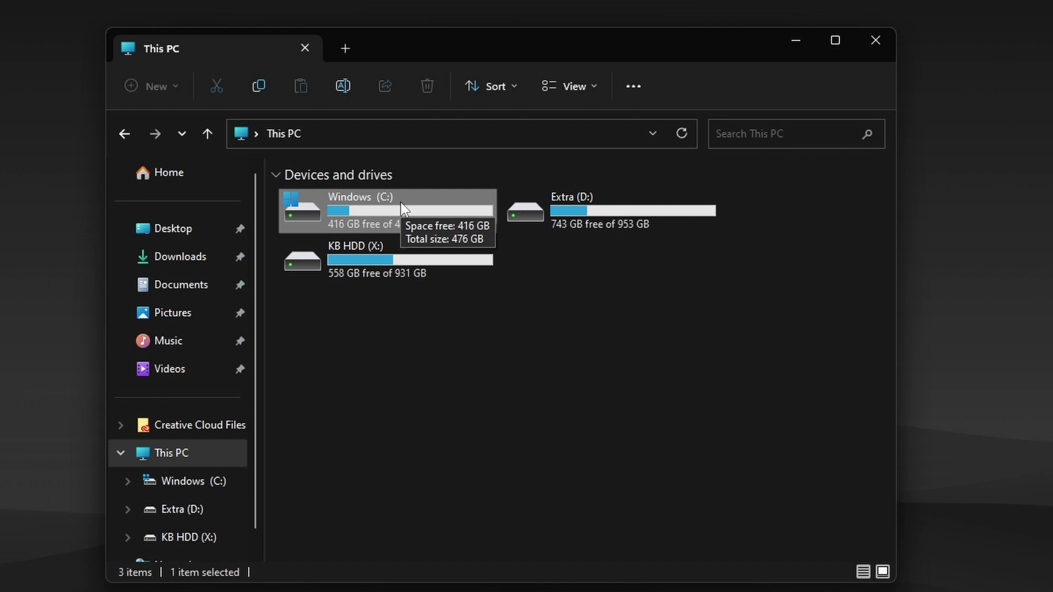
- Look inside Extra (D:) and Windows (C:), returning to This PC after each
click(591, 200)
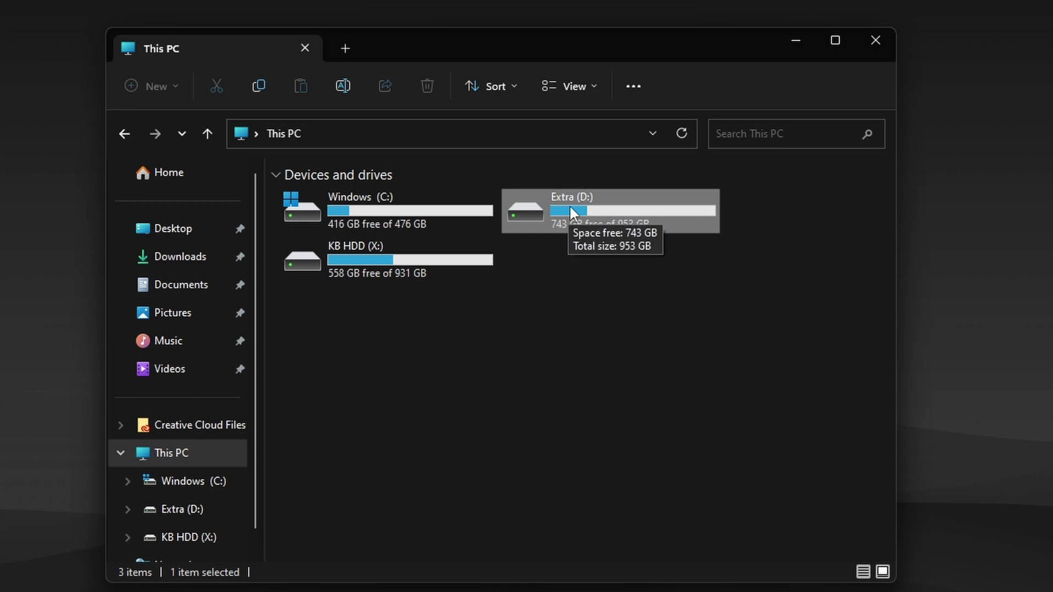
double_click(569, 205)
click(124, 136)
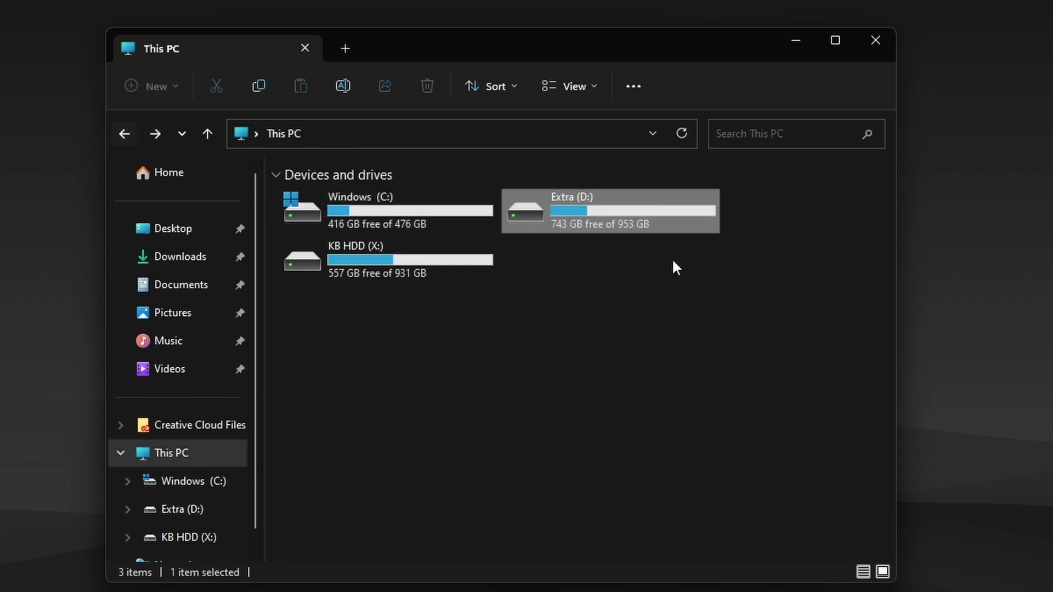
click(406, 218)
double_click(406, 218)
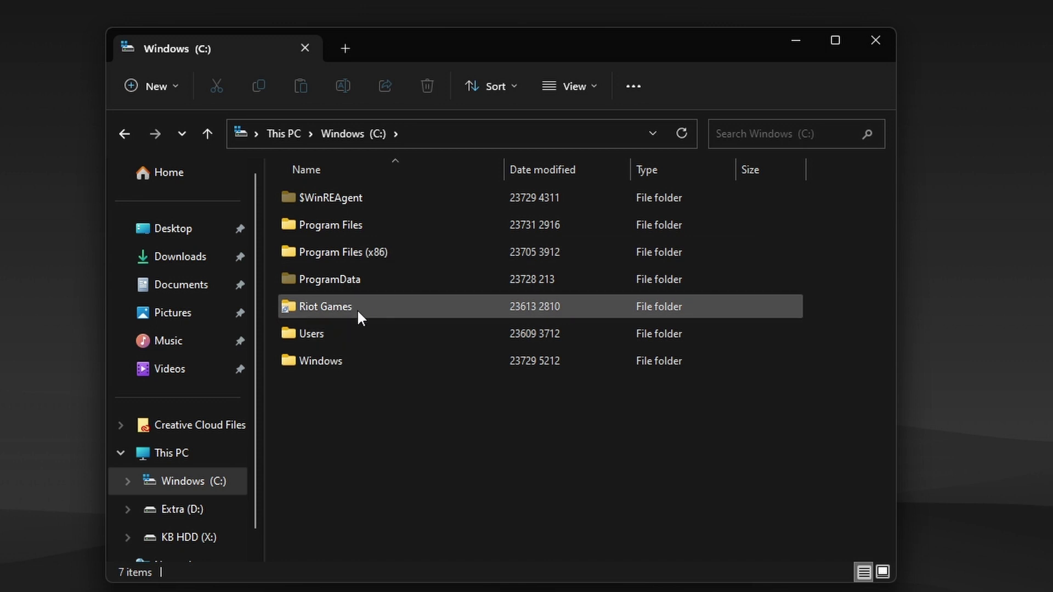
click(124, 144)
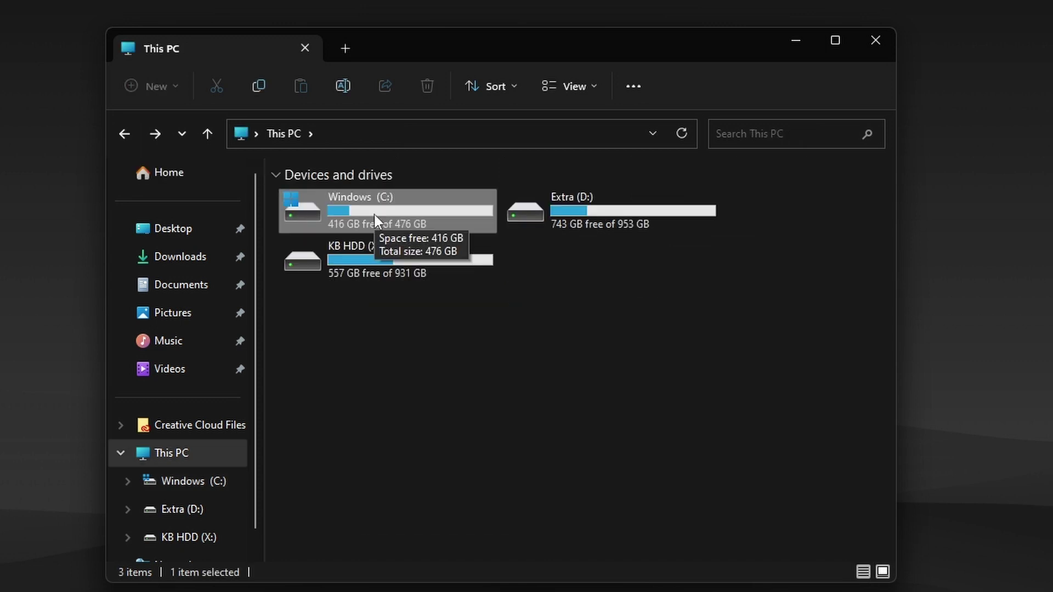
- Open Extra (D:) to list its five folders, including User and Windows
click(610, 226)
double_click(607, 219)
click(457, 222)
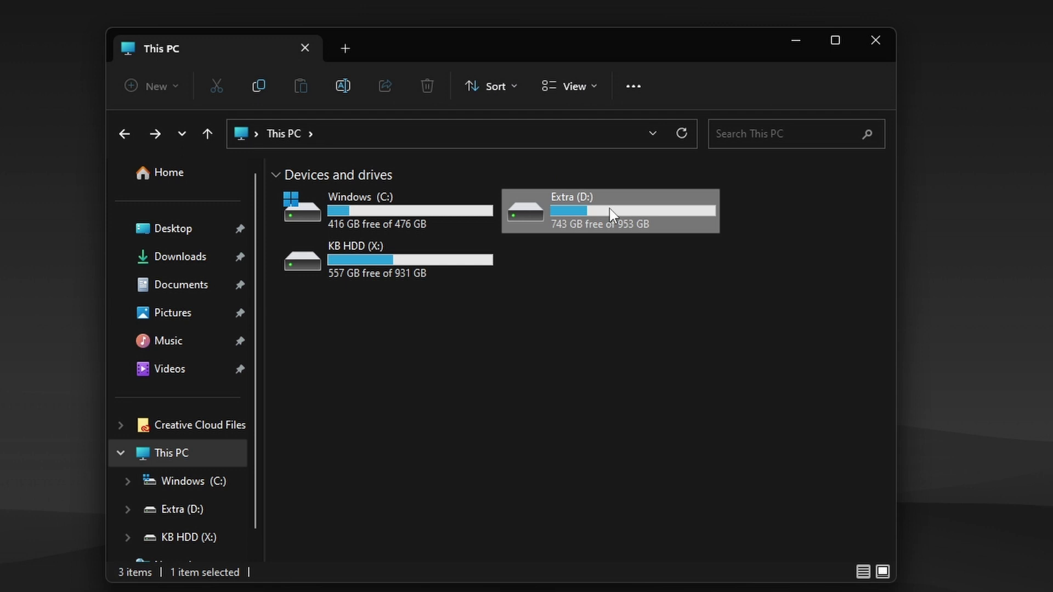
double_click(613, 215)
- Open D:\User and select, then deselect, its eleven folders
click(367, 234)
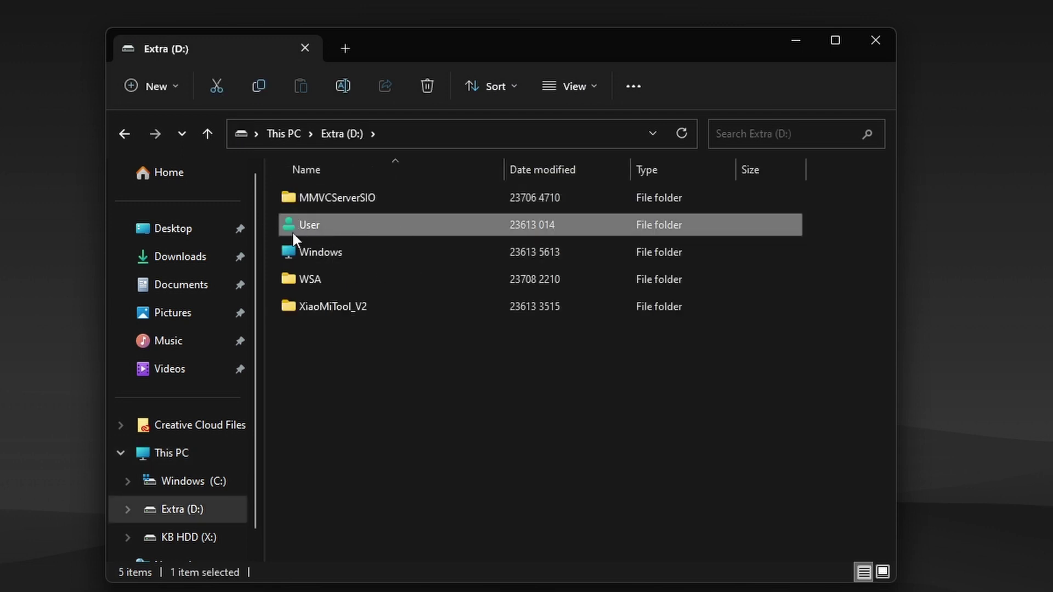
click(331, 254)
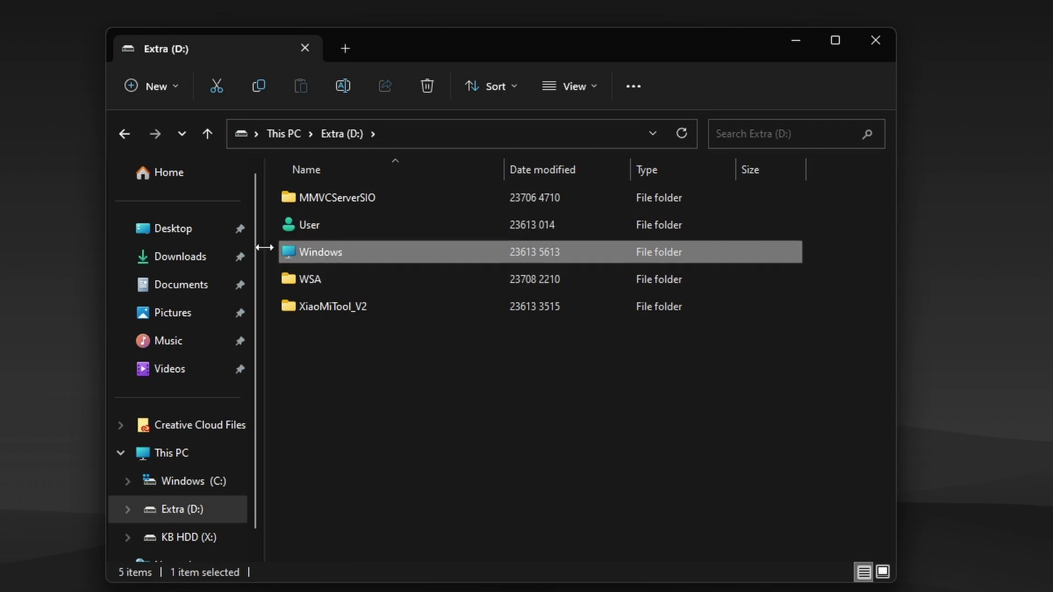
double_click(341, 226)
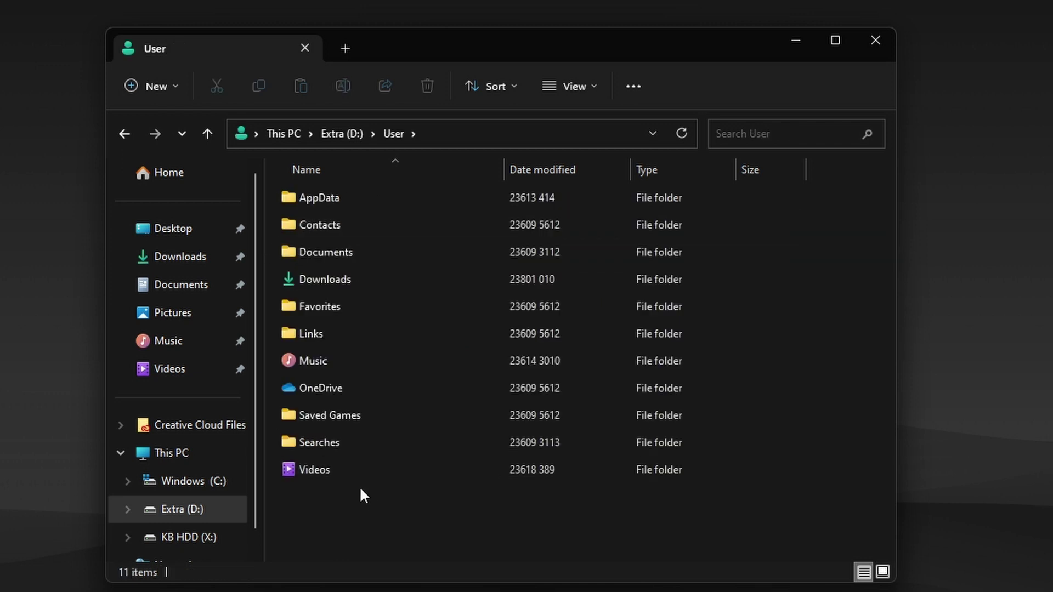
drag(355, 519, 428, 199)
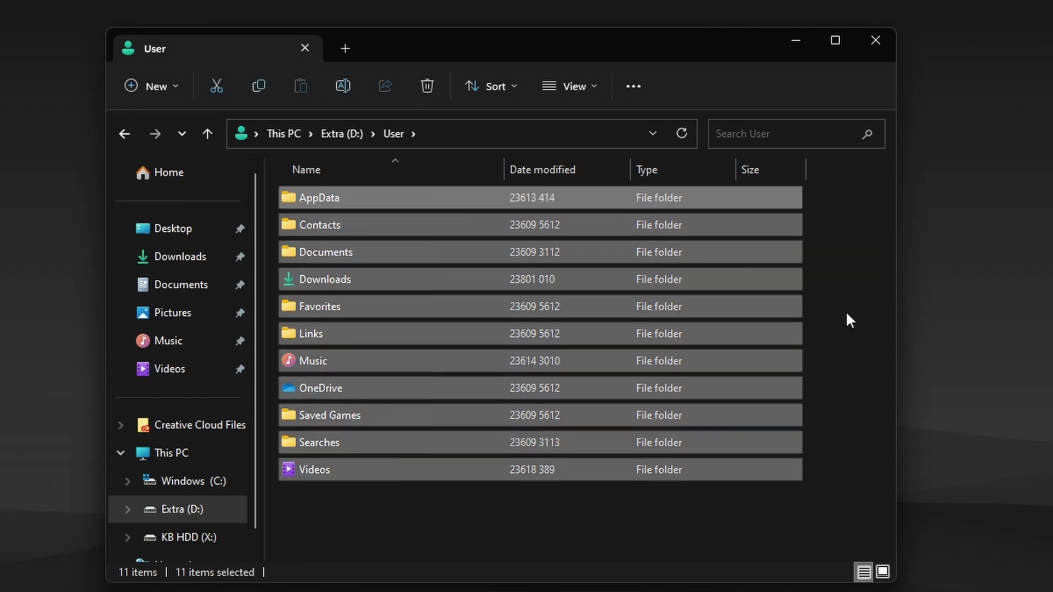
click(846, 314)
- Browse into AppData\Local, select its folders, then return to the User folder
double_click(347, 200)
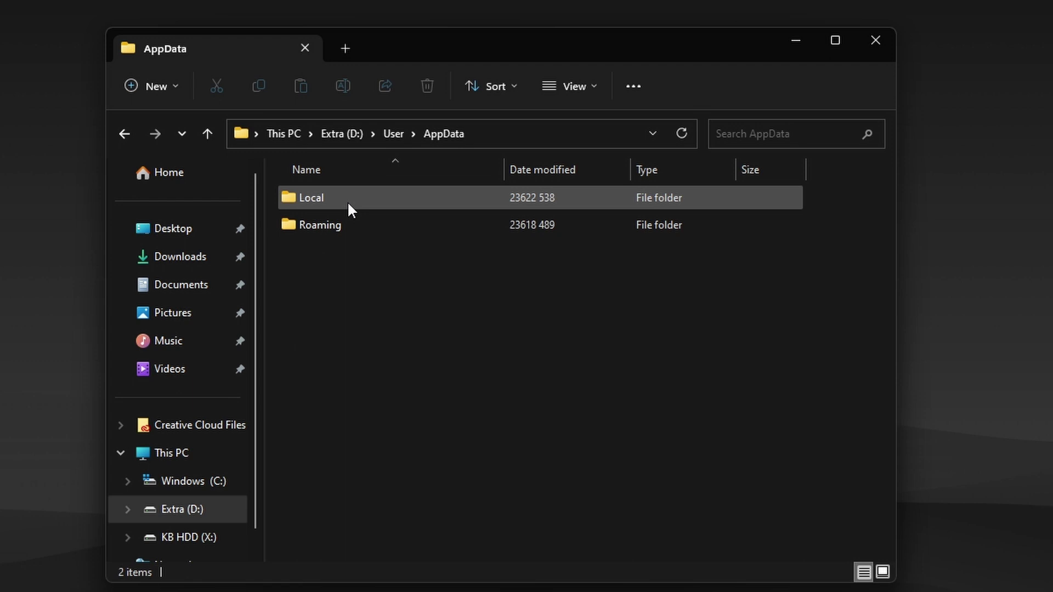
double_click(424, 207)
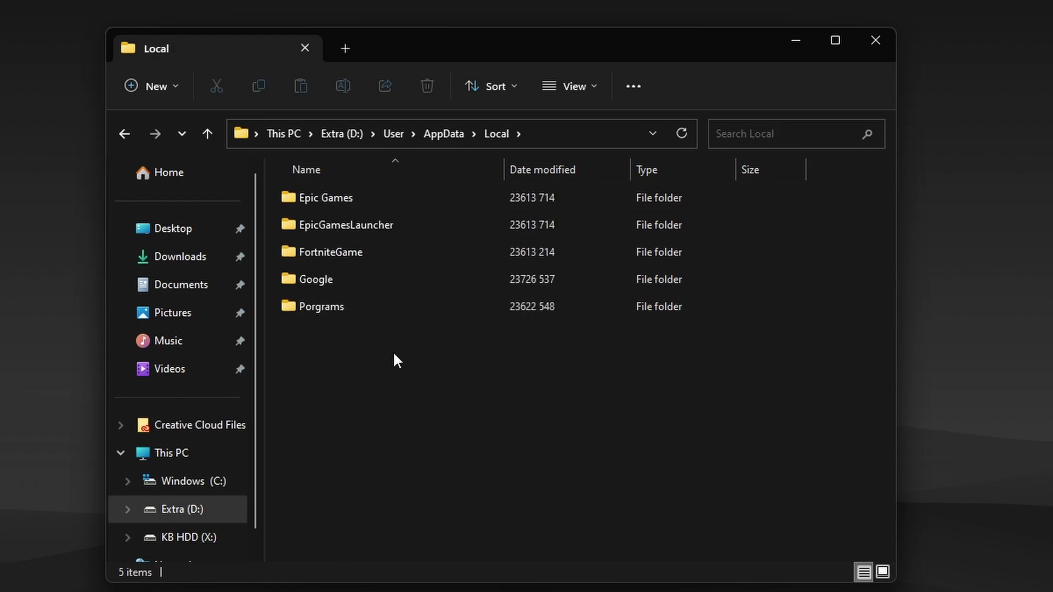
key(ctrl+a)
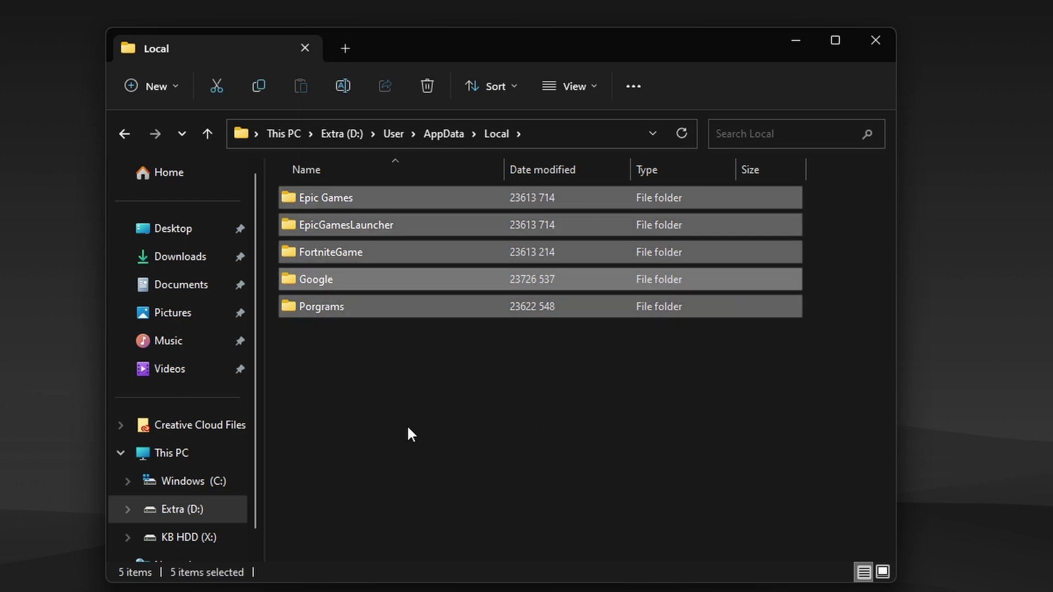
drag(371, 408, 387, 197)
click(124, 138)
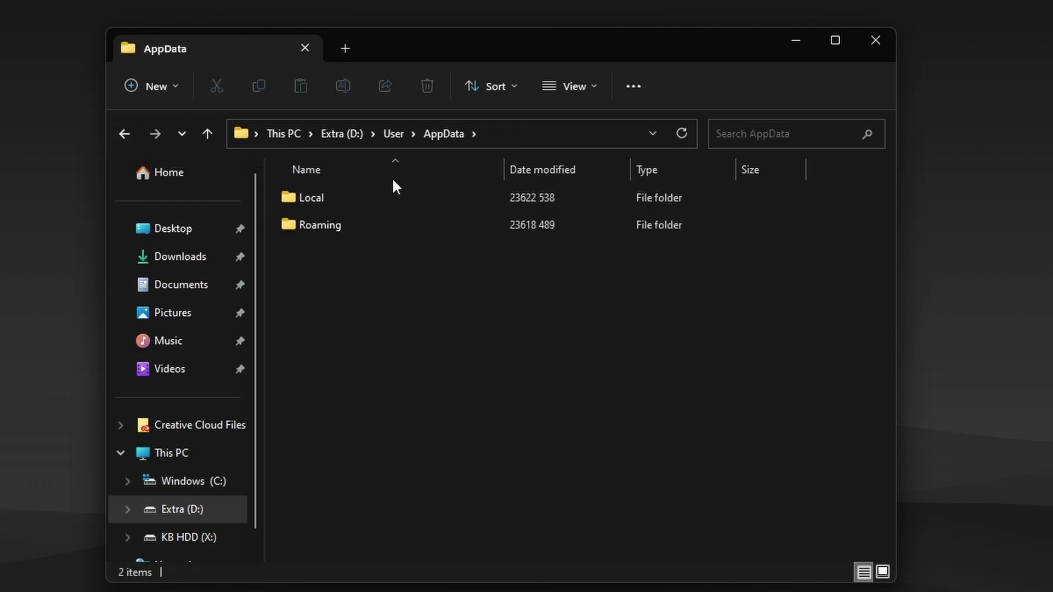
click(122, 136)
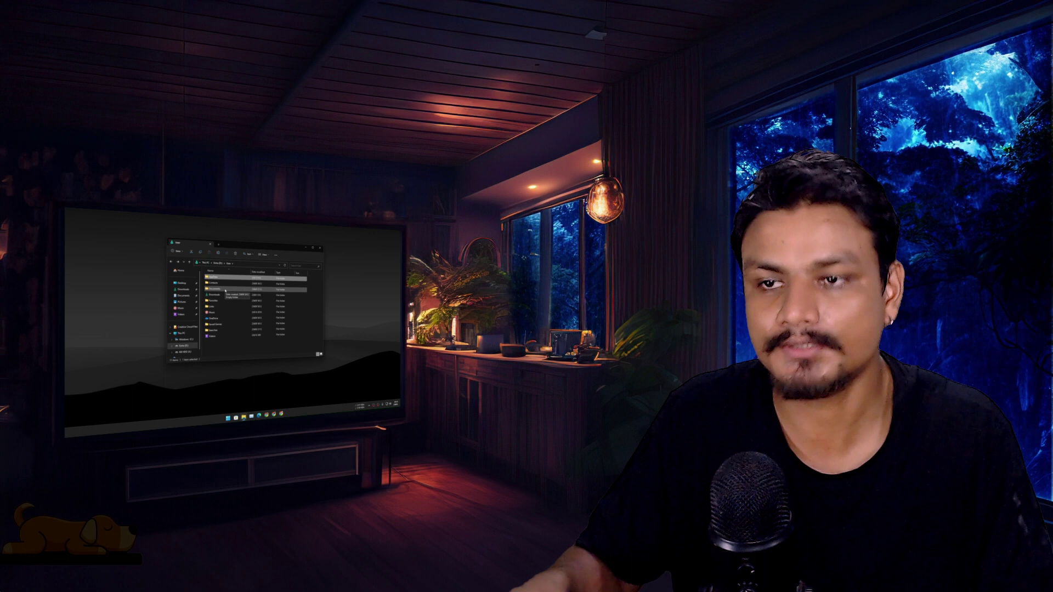
- Clear the AppData folder selection in File Explorer
click(213, 344)
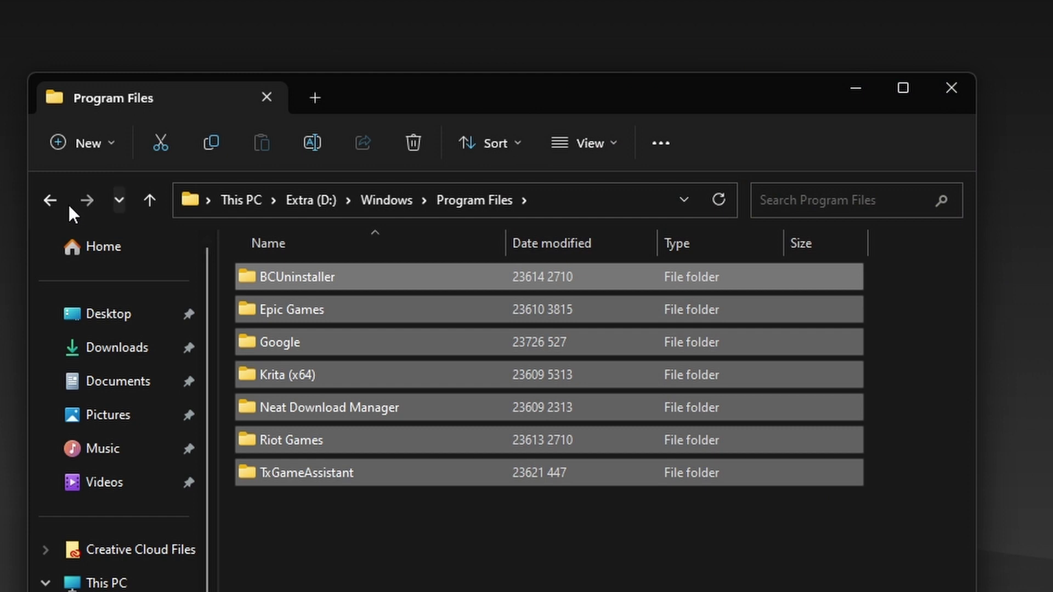
click(51, 200)
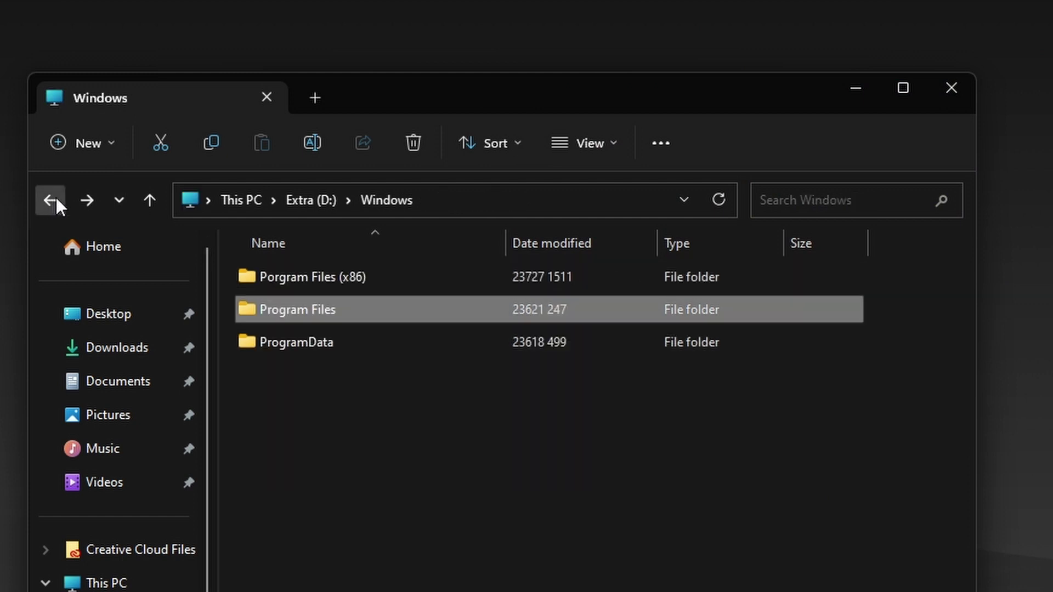
double_click(303, 343)
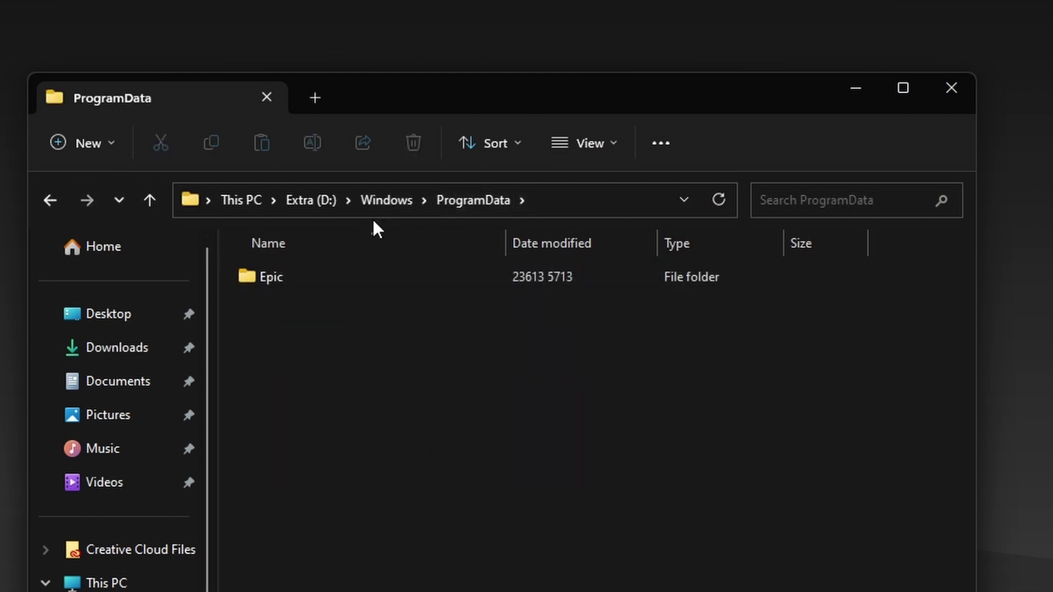
click(381, 201)
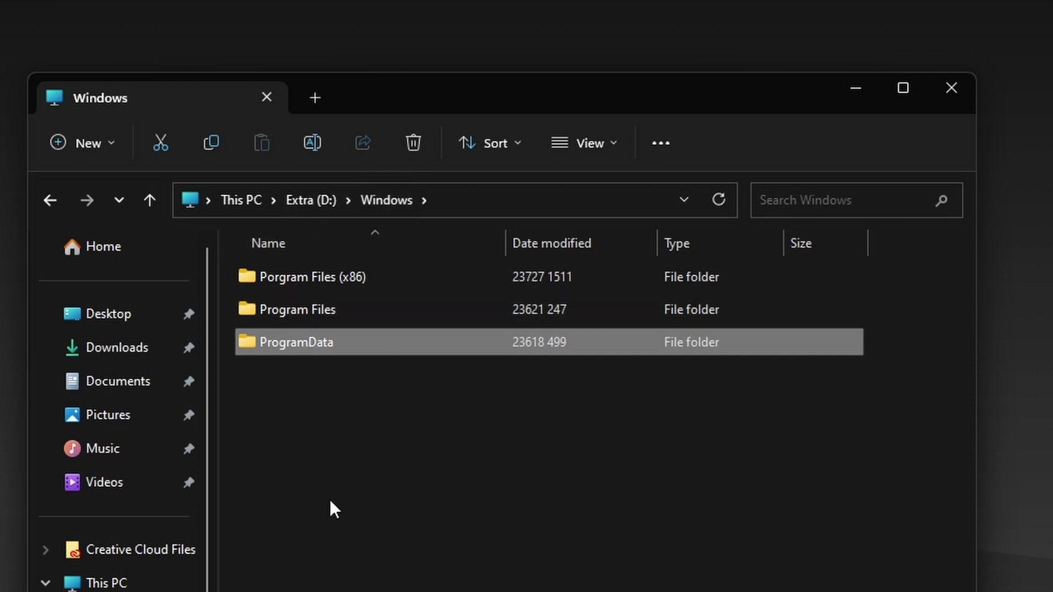
click(104, 591)
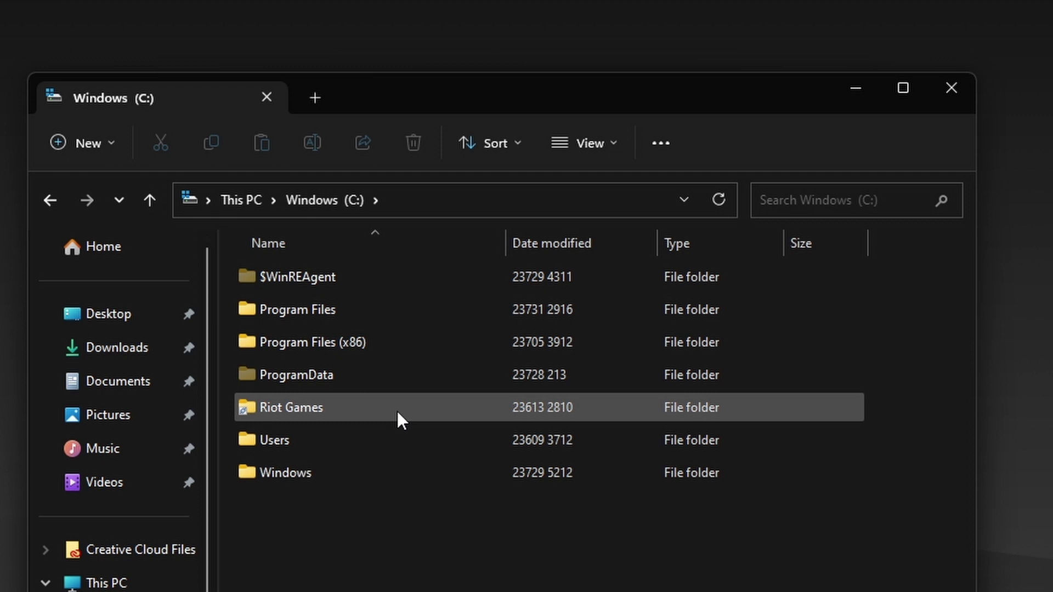
click(55, 198)
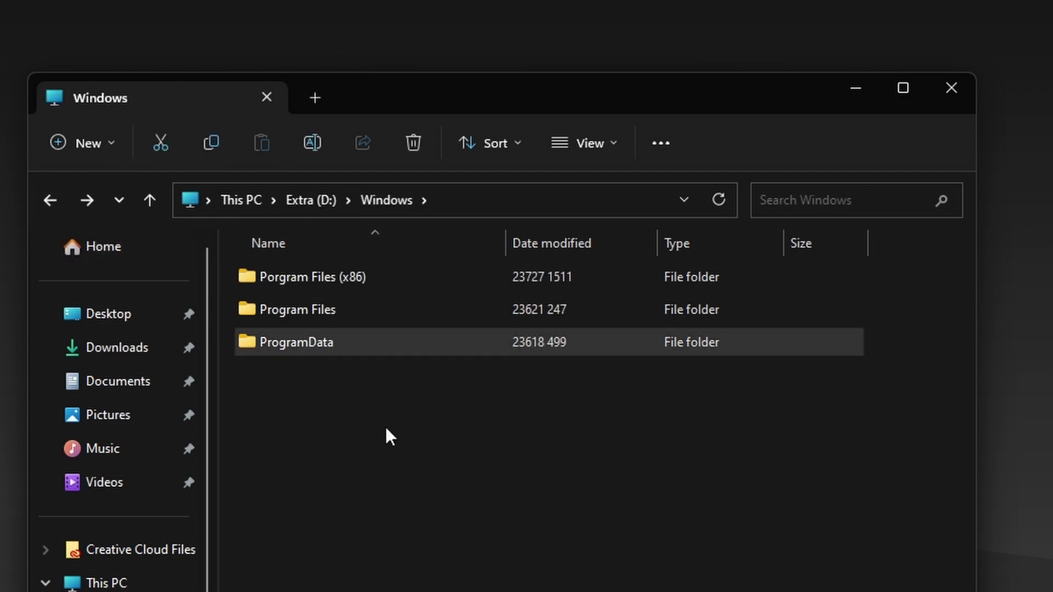
click(256, 363)
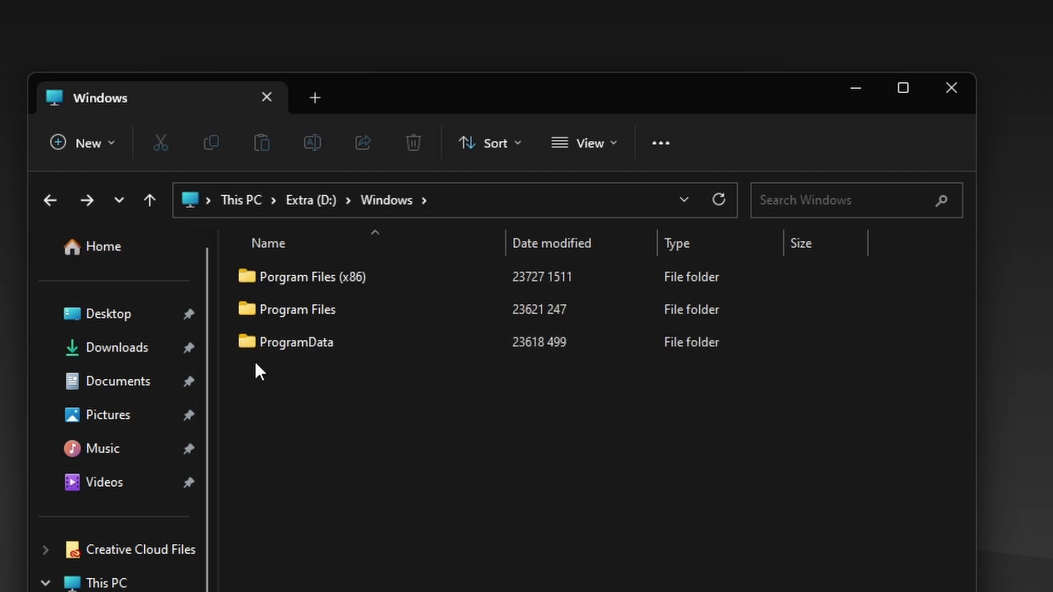
click(87, 199)
click(55, 199)
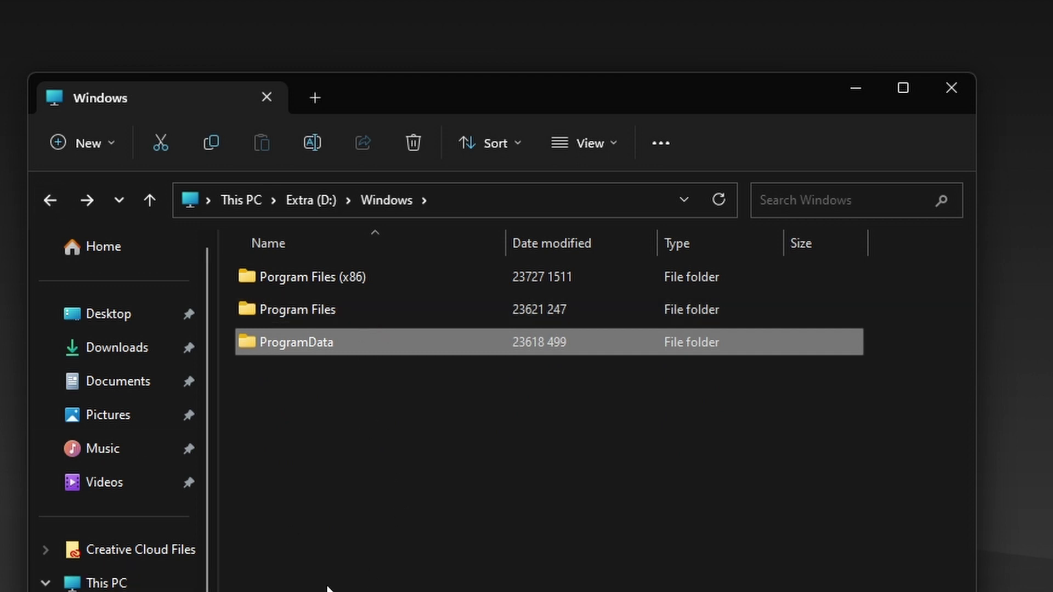
- View the Properties of the Extra (D:) drive, then close them
click(118, 583)
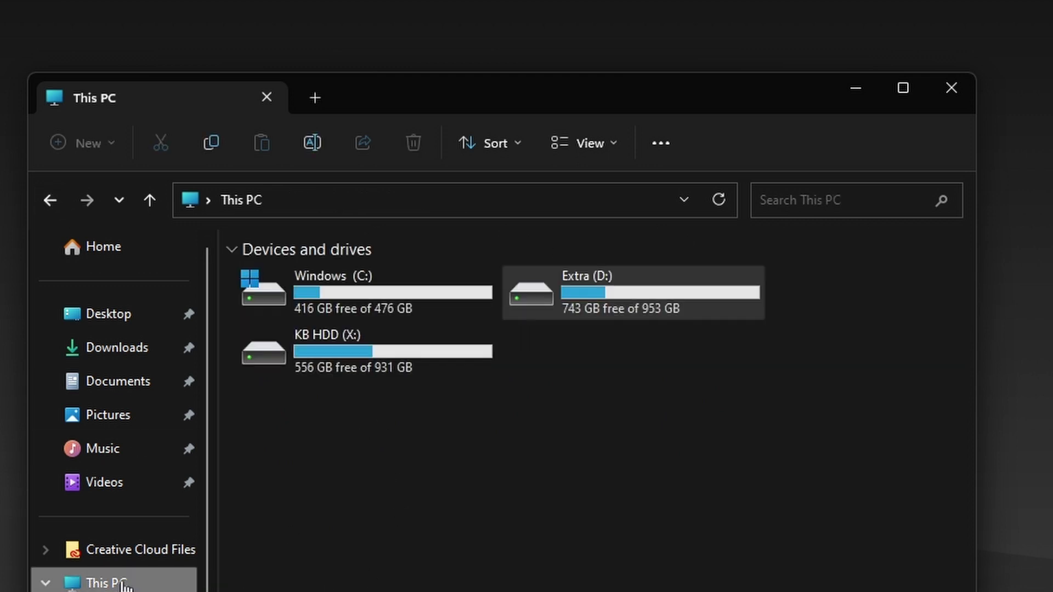
click(412, 318)
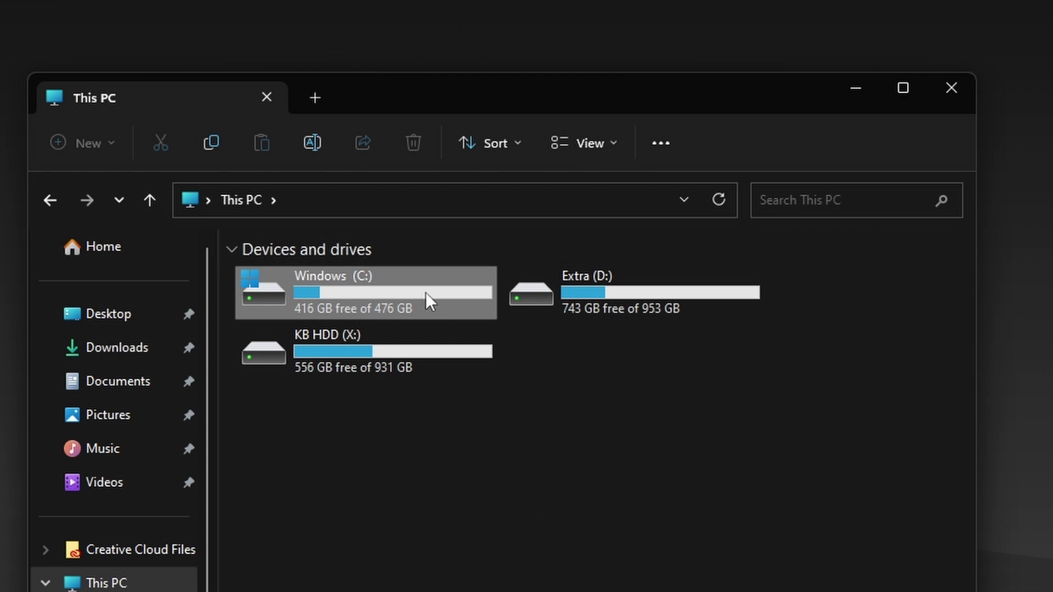
click(598, 298)
right_click(598, 297)
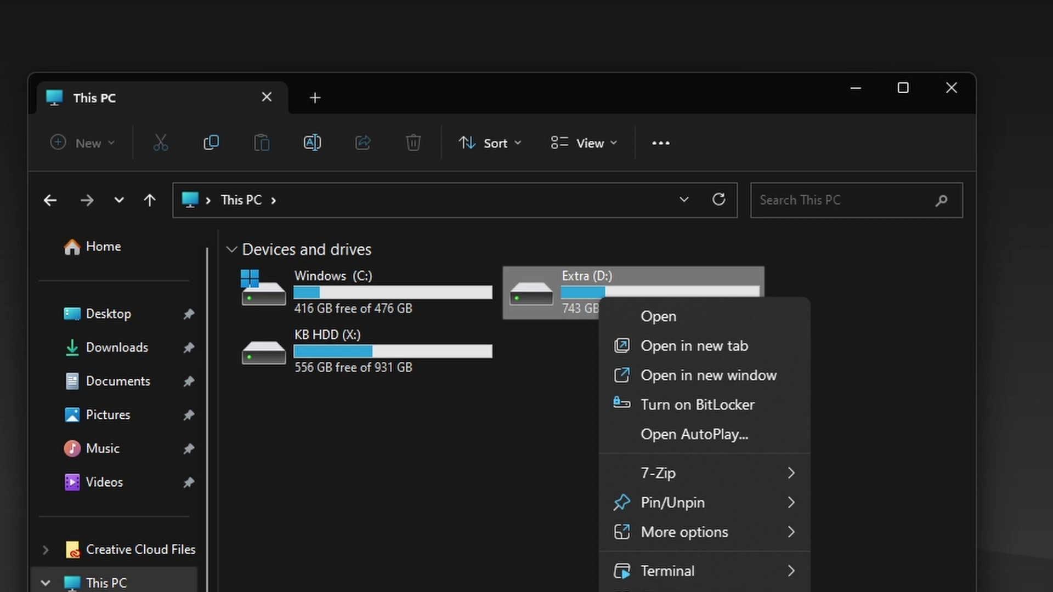
key(alt+Return)
drag(771, 317, 554, 141)
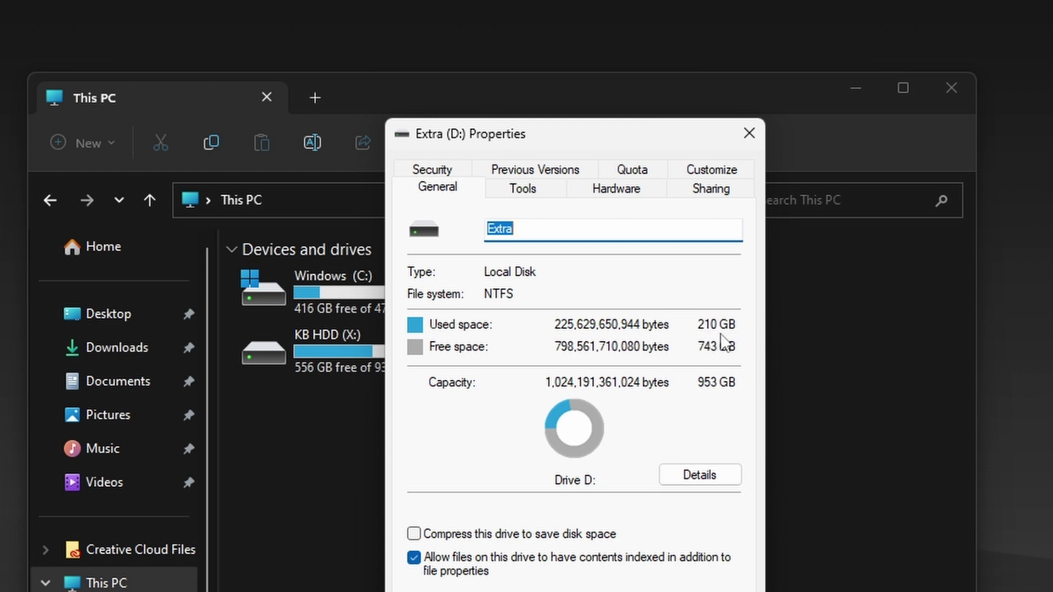
click(749, 131)
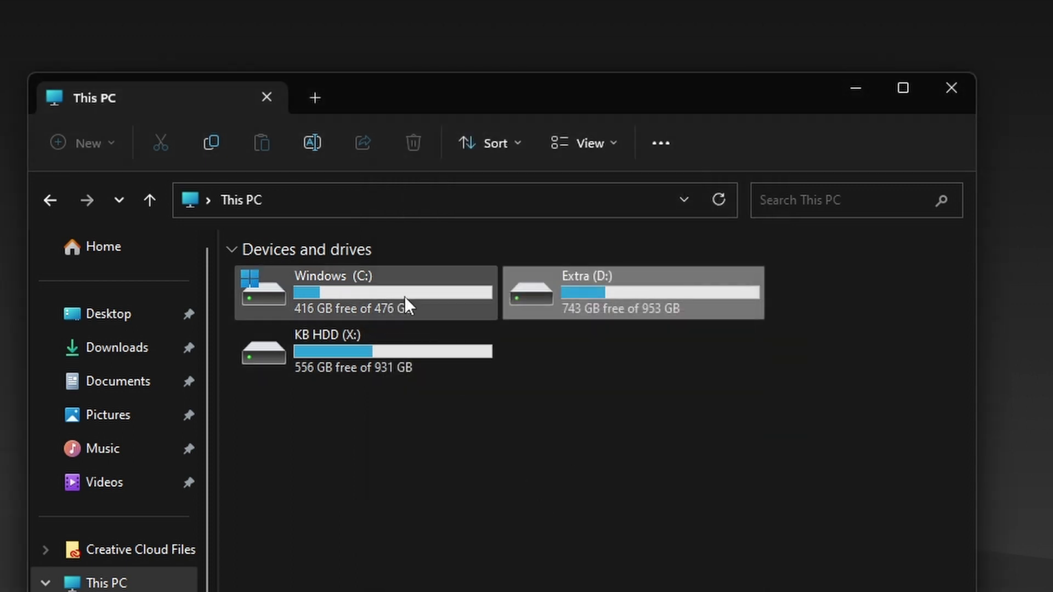
- Open the Properties of the Windows (C:) drive
click(377, 292)
right_click(377, 296)
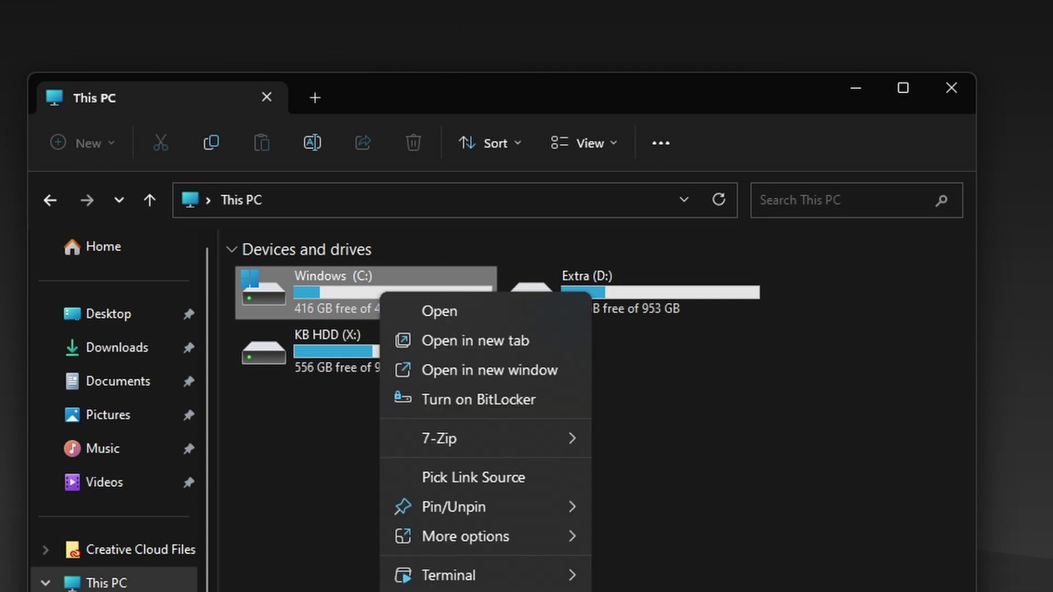
key(r)
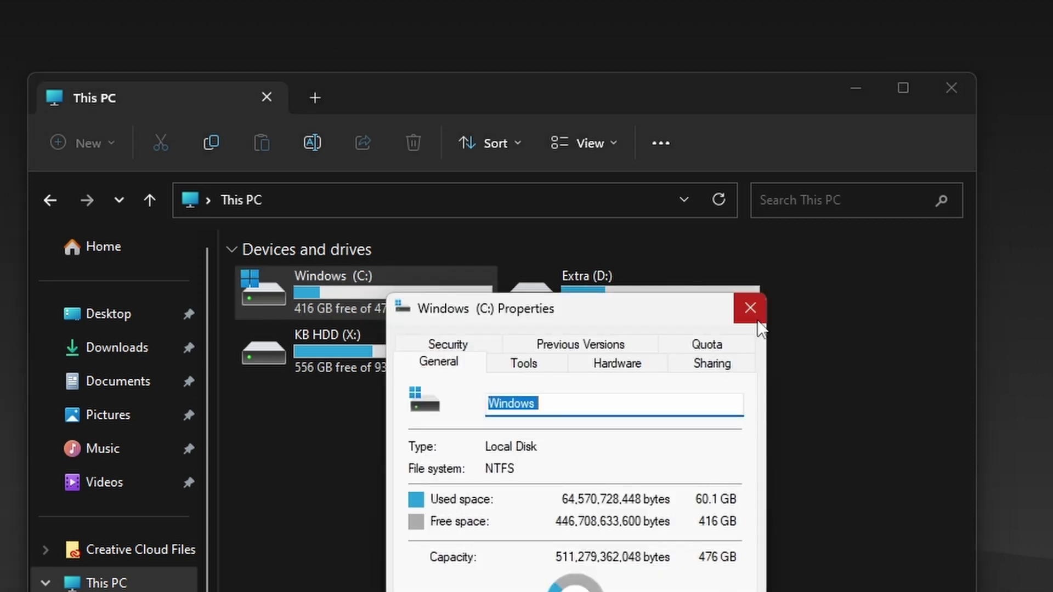
drag(582, 324, 496, 258)
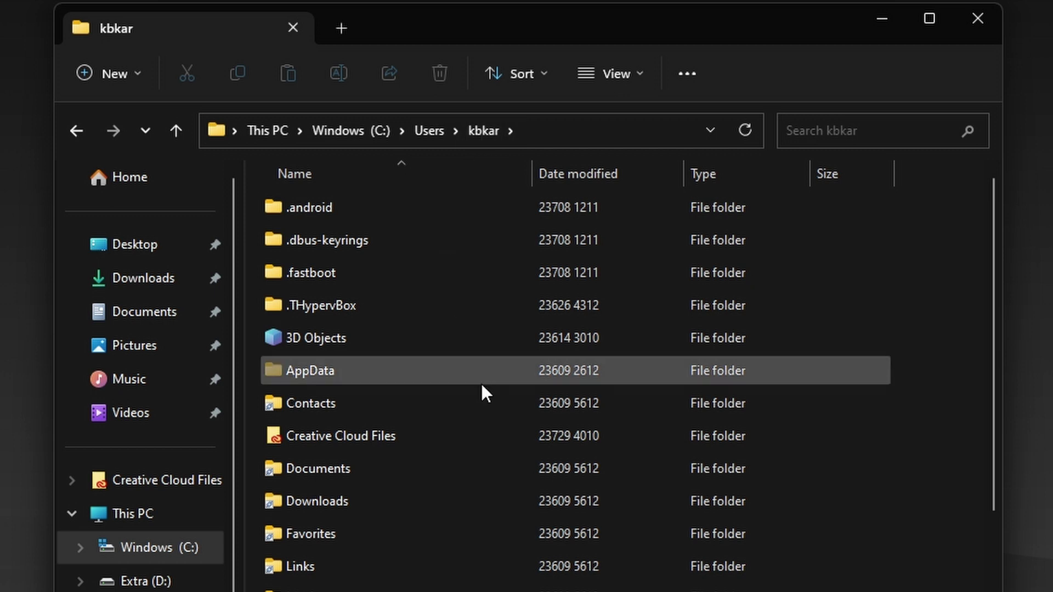
- Scroll through the profile folder's contents, selecting the .android folder
scroll(482, 392, down, 2)
scroll(482, 388, up, 2)
scroll(485, 309, down, 2)
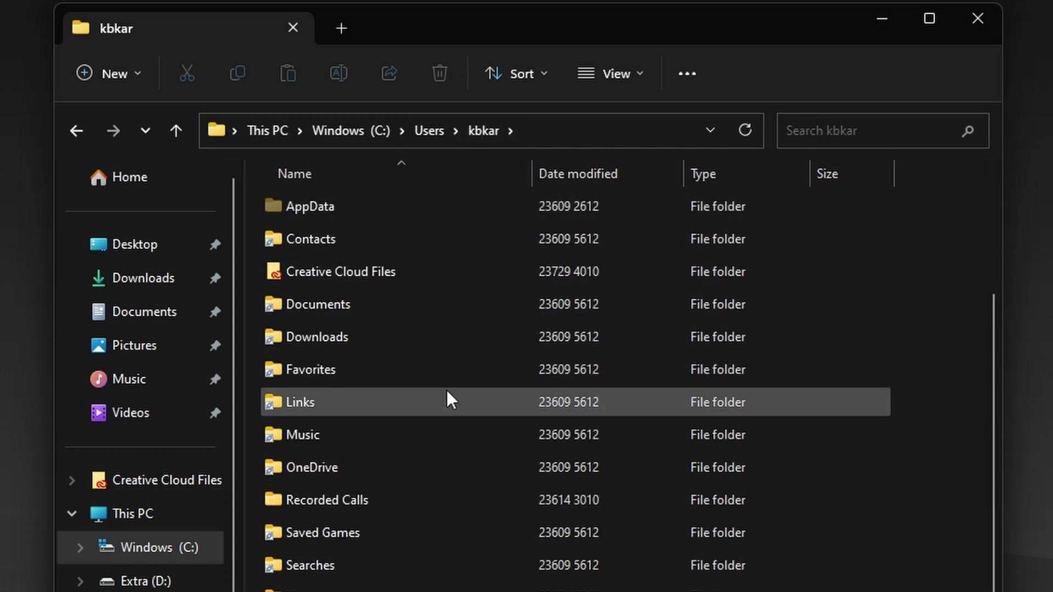
scroll(481, 404, up, 2)
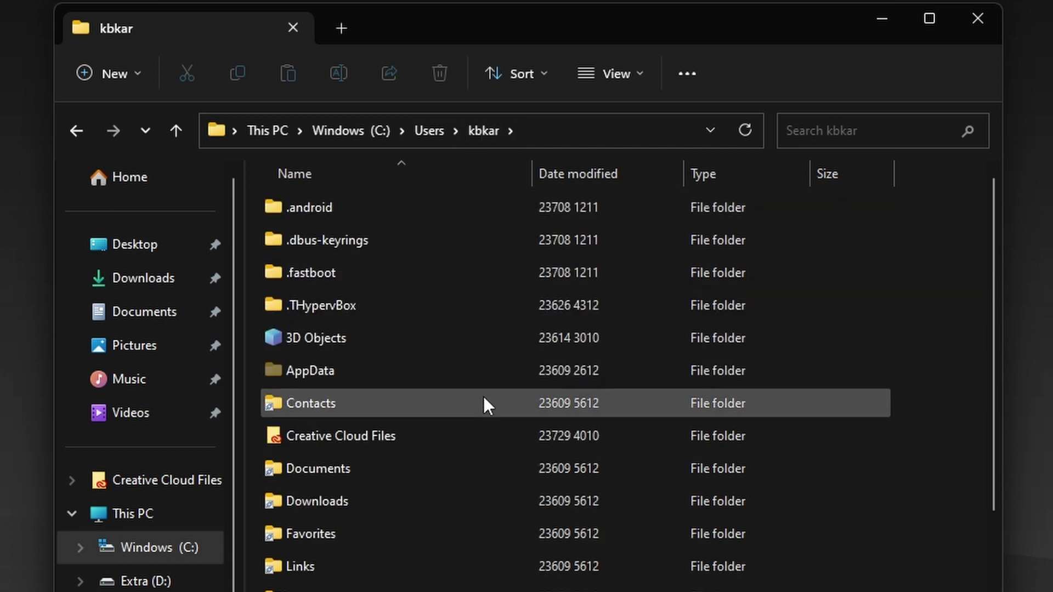
click(531, 208)
scroll(377, 432, down, 2)
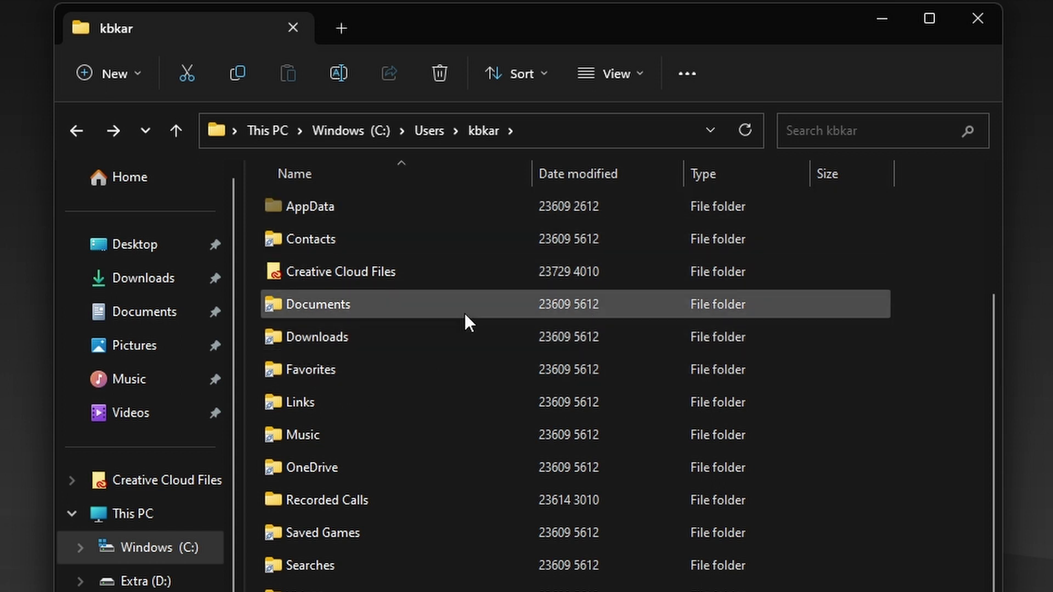
- Open the Downloads folder's Properties, showing 10.0 GB in 44 files and 4 folders
right_click(424, 301)
right_click(302, 301)
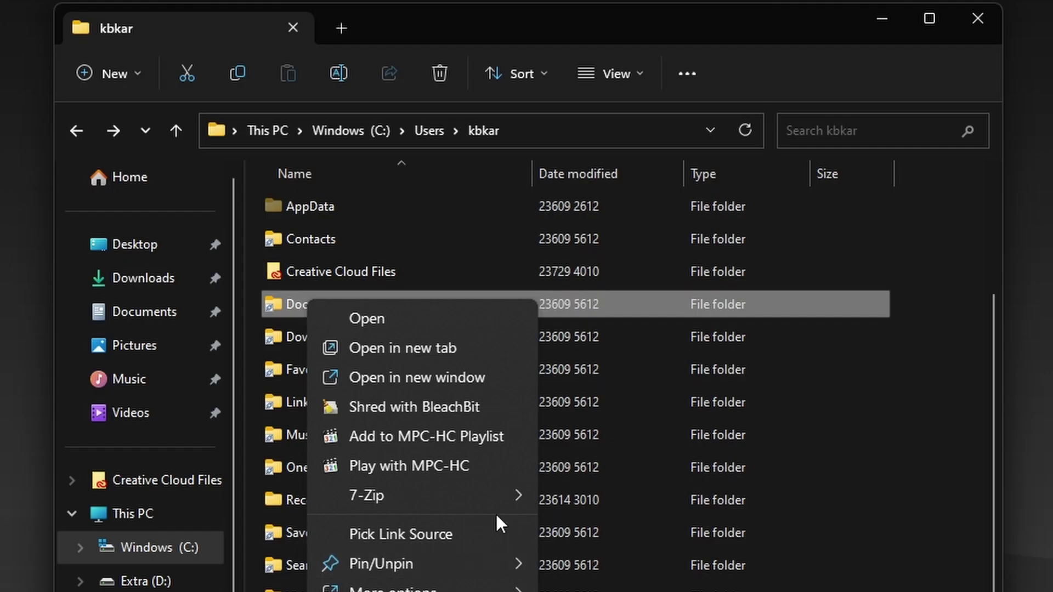
click(305, 341)
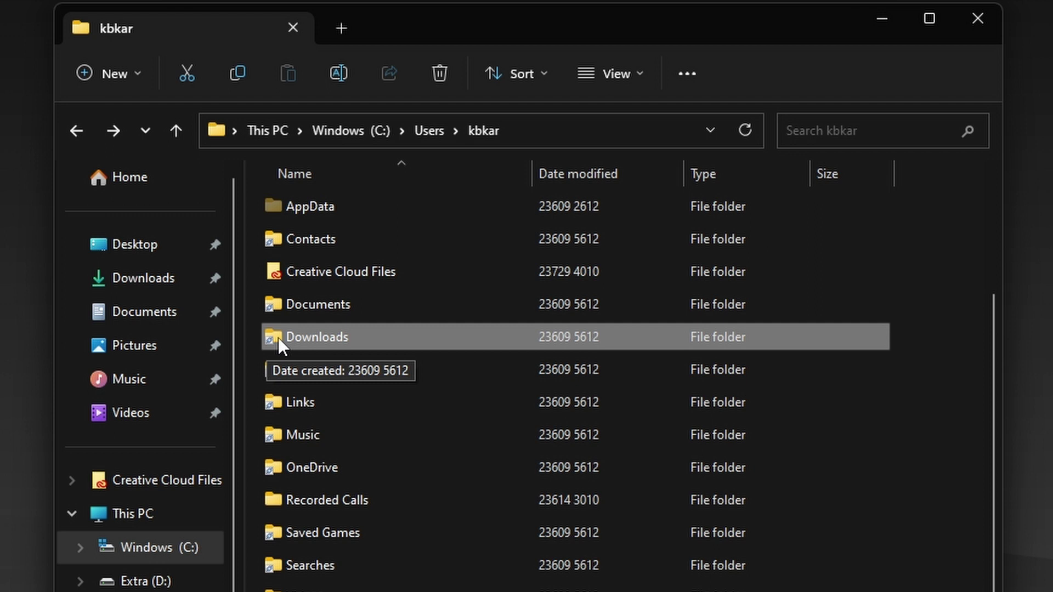
right_click(288, 331)
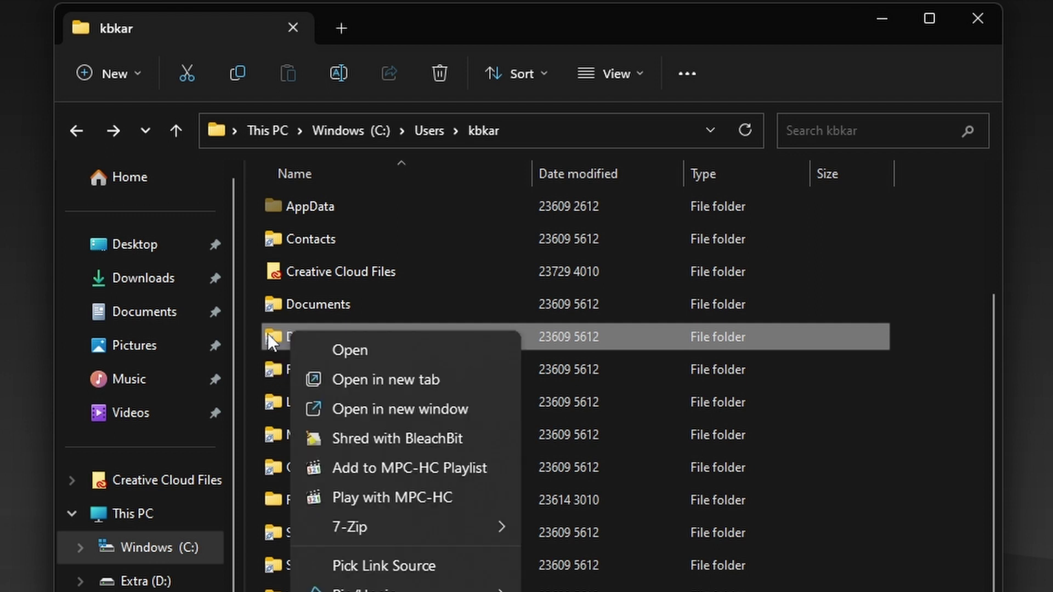
click(544, 336)
right_click(326, 336)
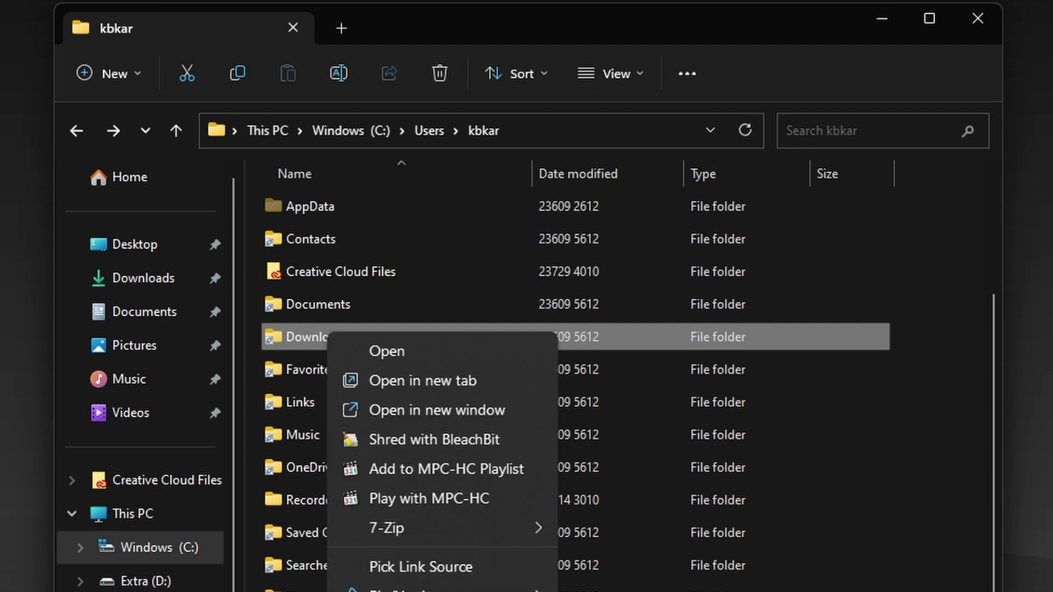
key(alt+Return)
drag(516, 362, 433, 268)
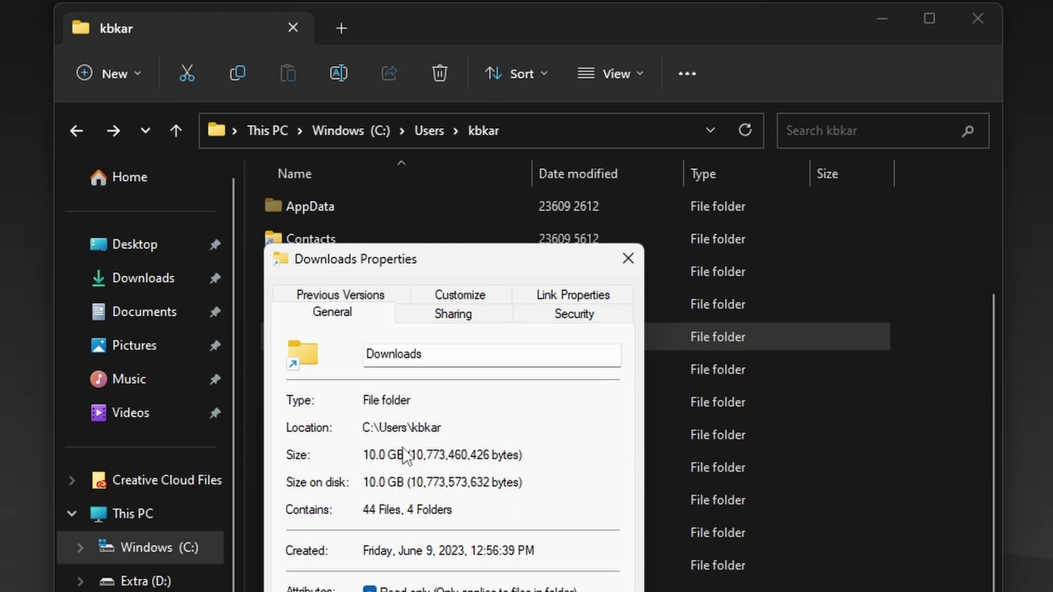
- Show the Downloads link details: a Junction targeting D:\User\Downloads
double_click(406, 428)
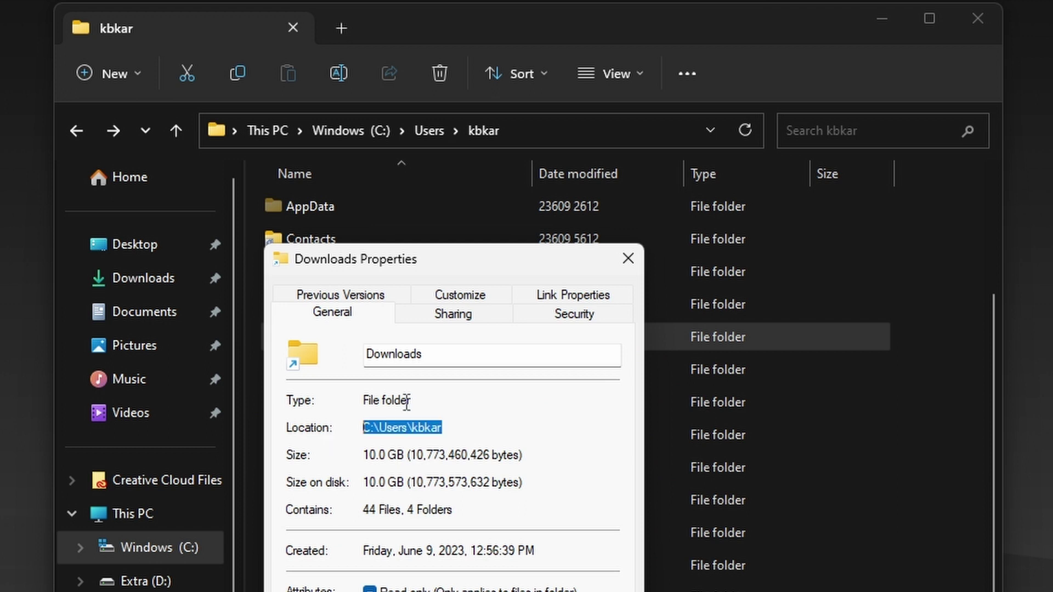
click(584, 294)
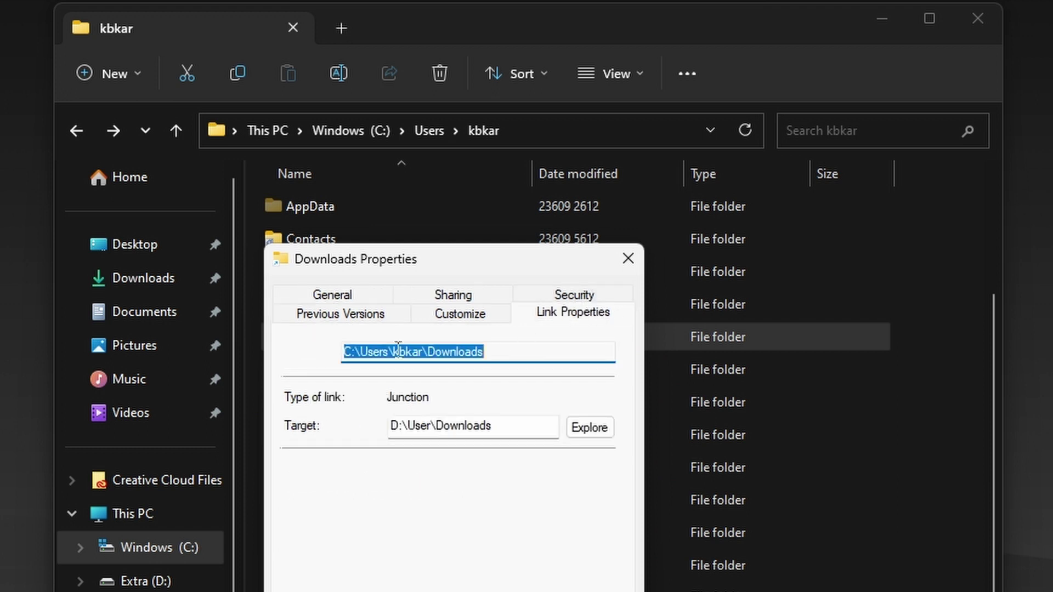
key(Tab)
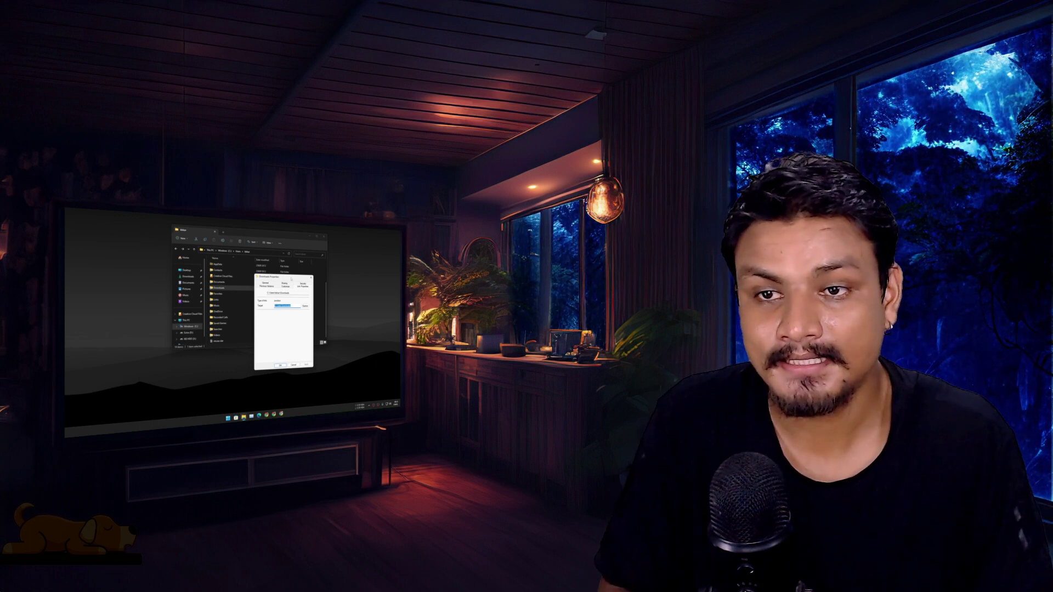
- Select the junction target path D:\User\Downloads, then close the Downloads properties
drag(291, 279, 276, 279)
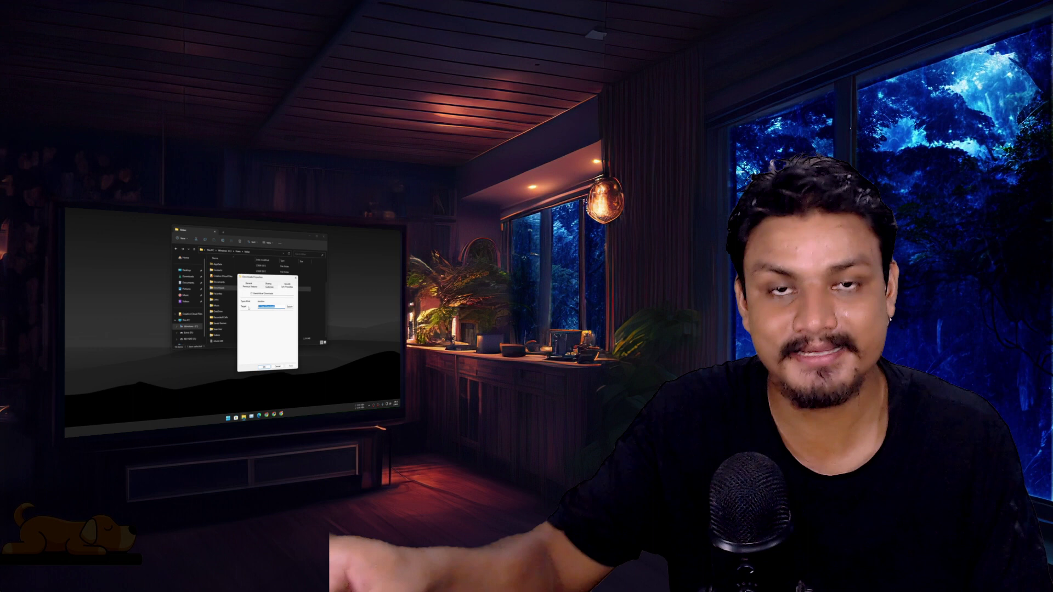
drag(277, 307, 248, 308)
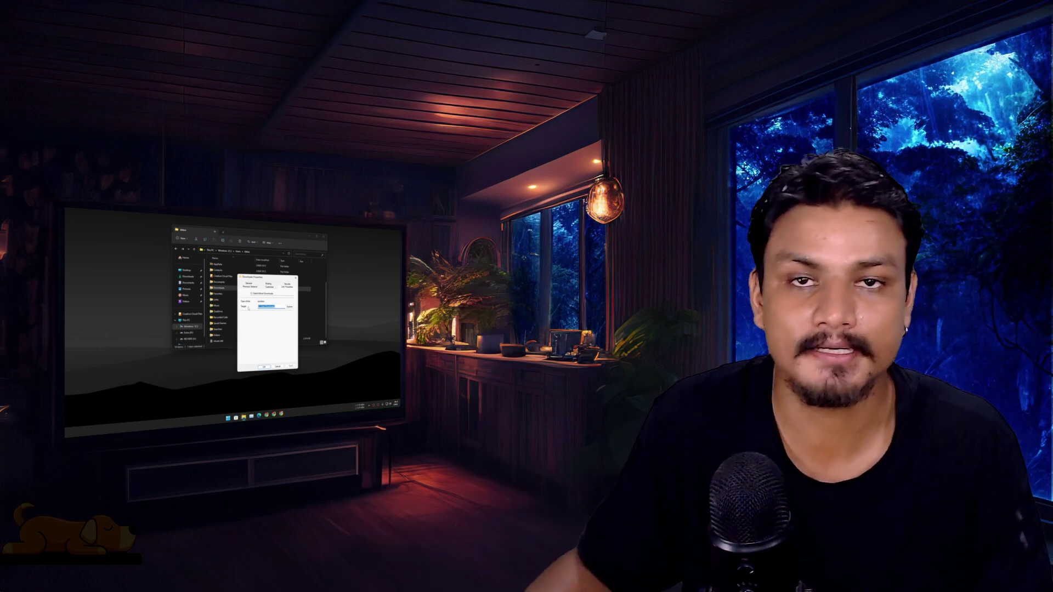
click(186, 320)
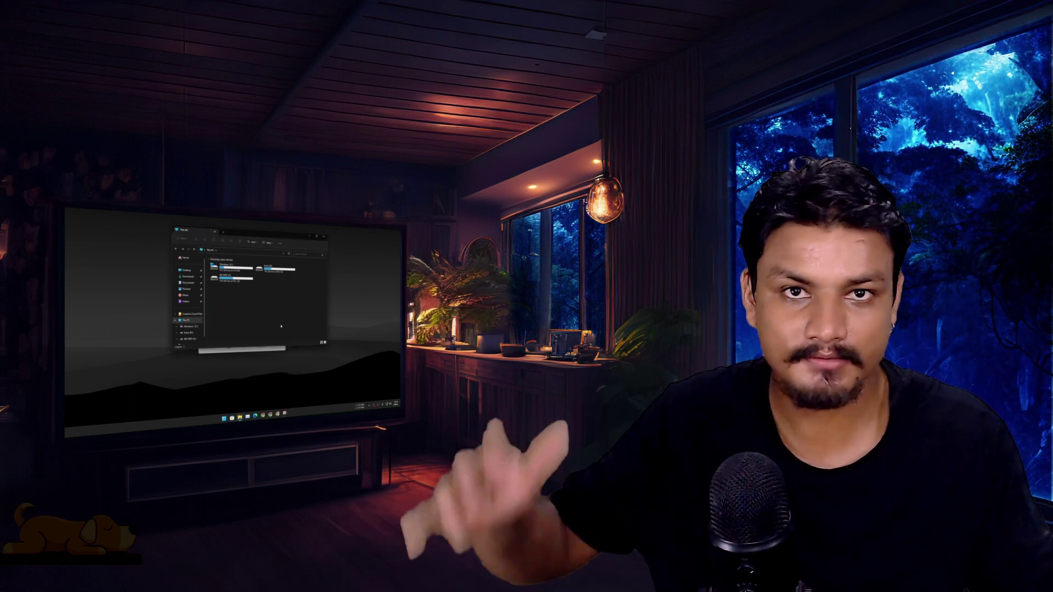
- Open Windows (C:), go back to This PC, and bring up AS SSD Benchmark
double_click(234, 268)
key(alt+Left)
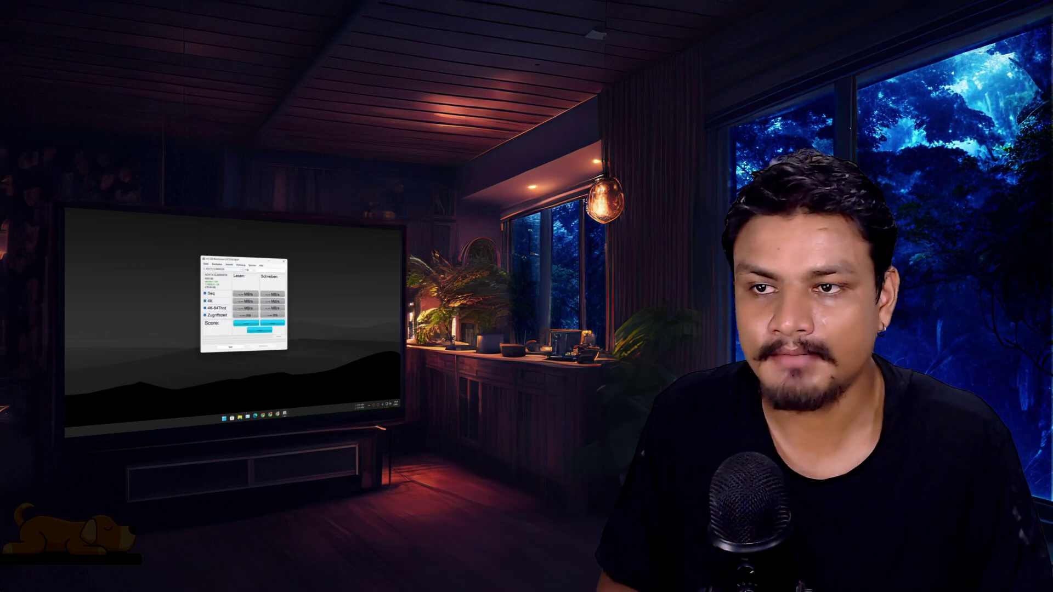
click(222, 269)
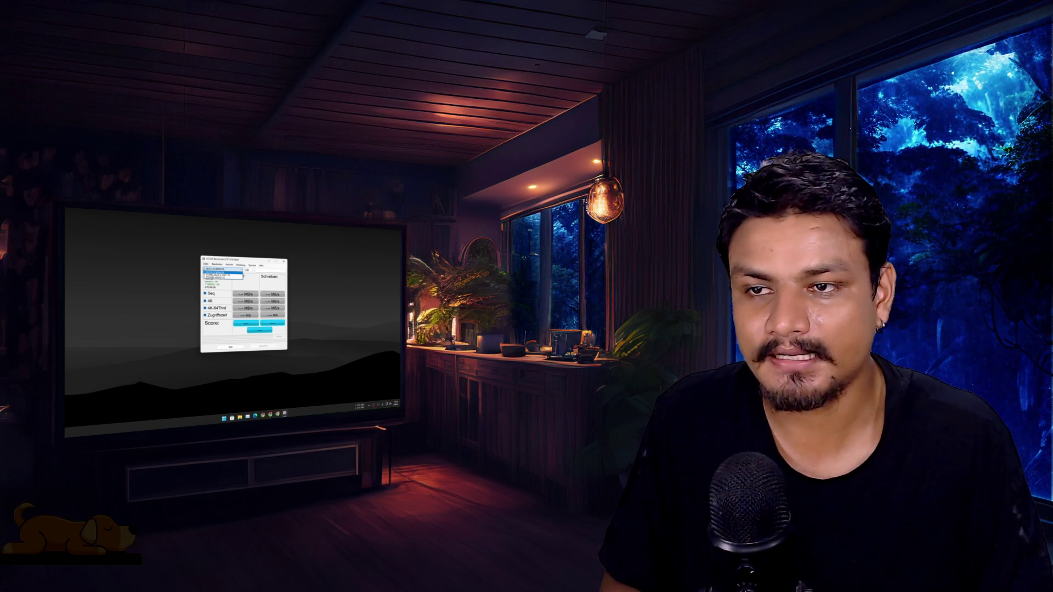
- Benchmark drive C (ADATA SU800NS38): 525.75 MB/s sequential read, 480.85 MB/s write
click(222, 273)
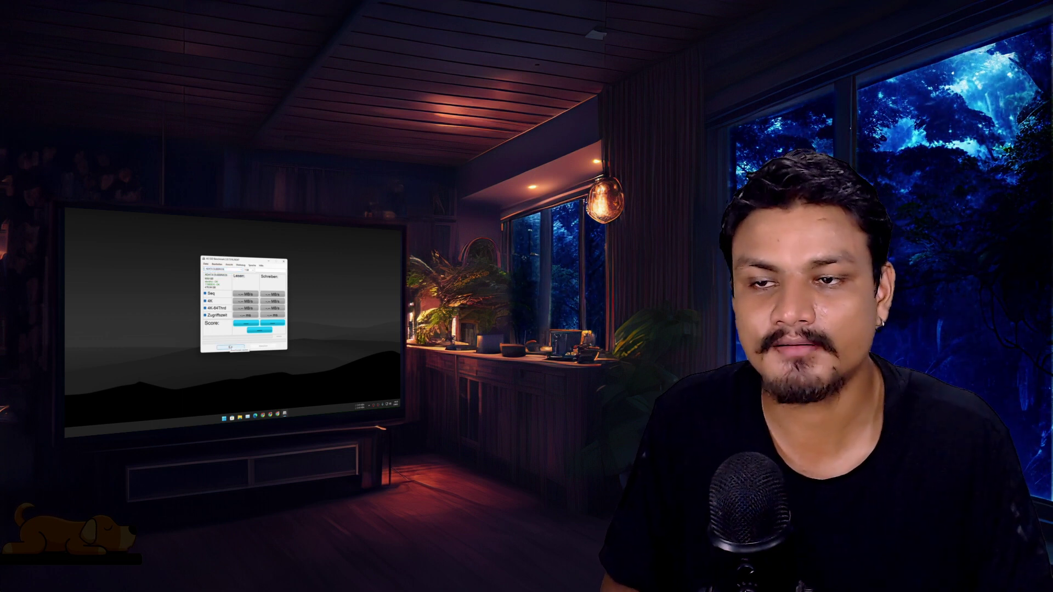
click(231, 347)
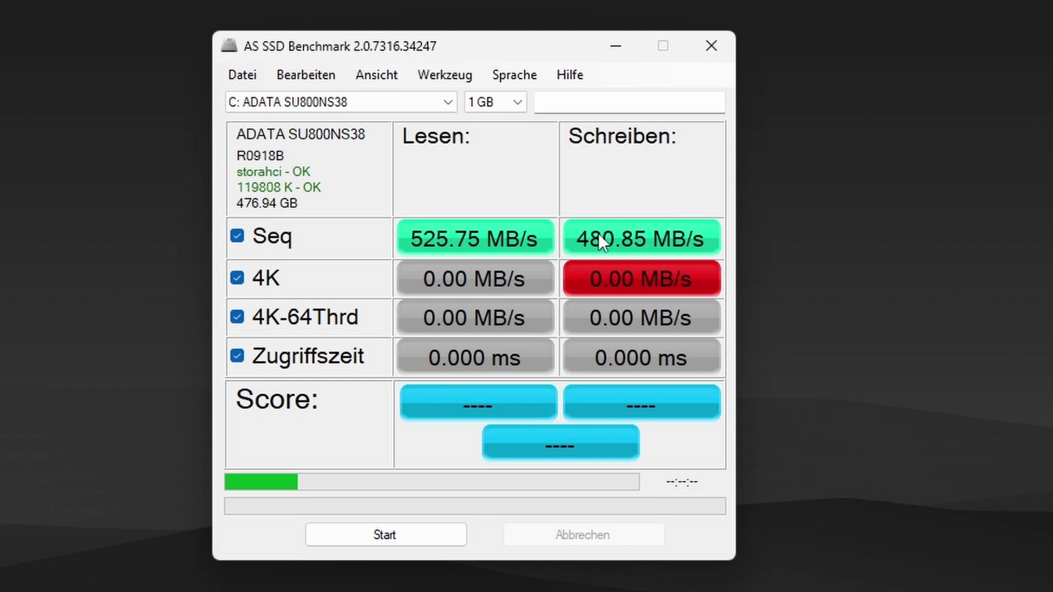
mouse_move(536, 233)
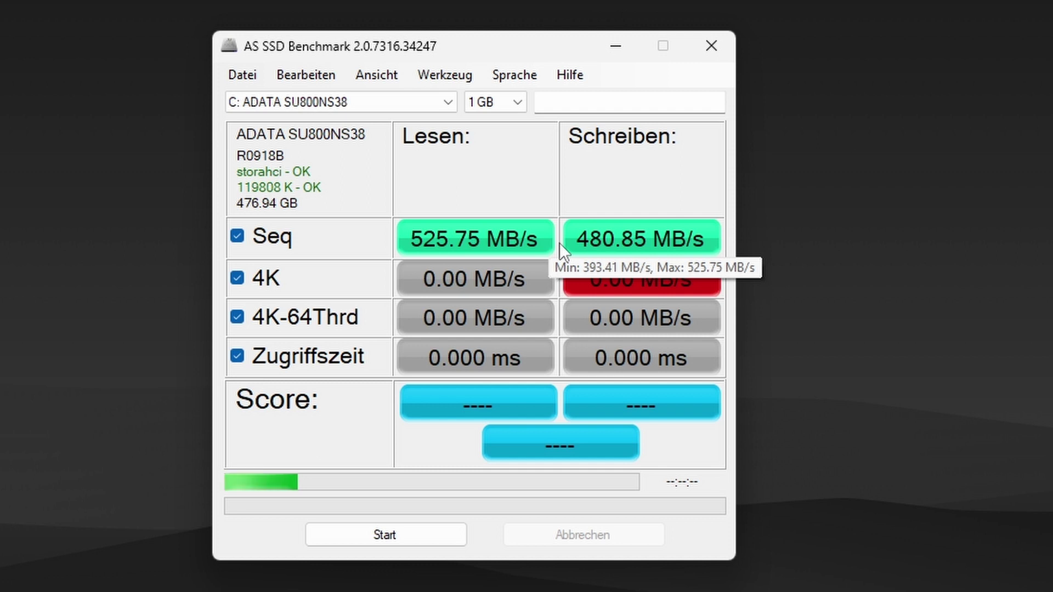
- Benchmark drive D (TURBO JET M.2 2280 1TB): 471.70 MB/s sequential read, 438.99 MB/s write
click(366, 101)
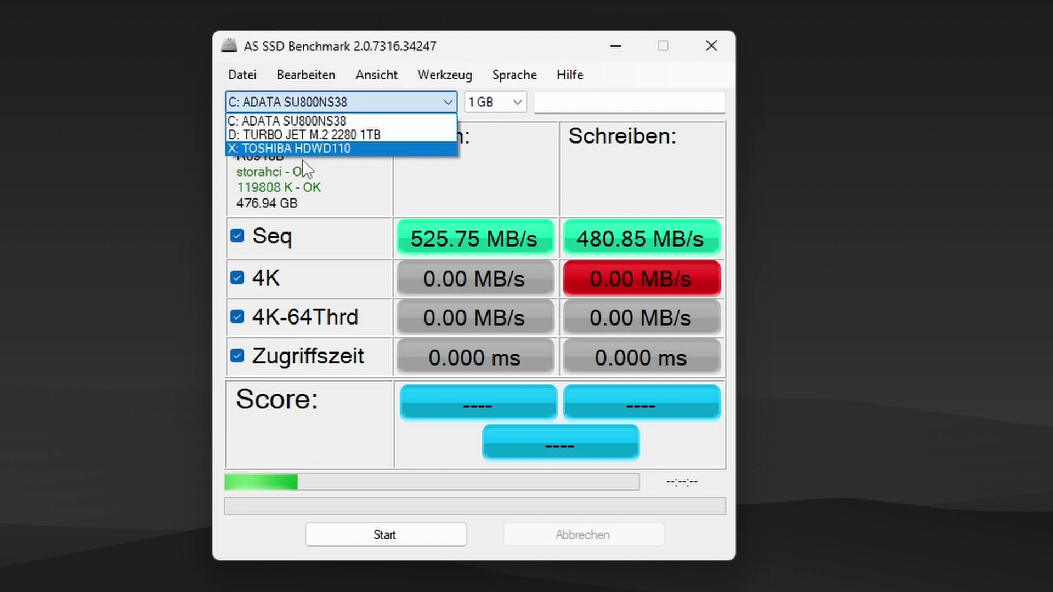
click(311, 136)
key(Return)
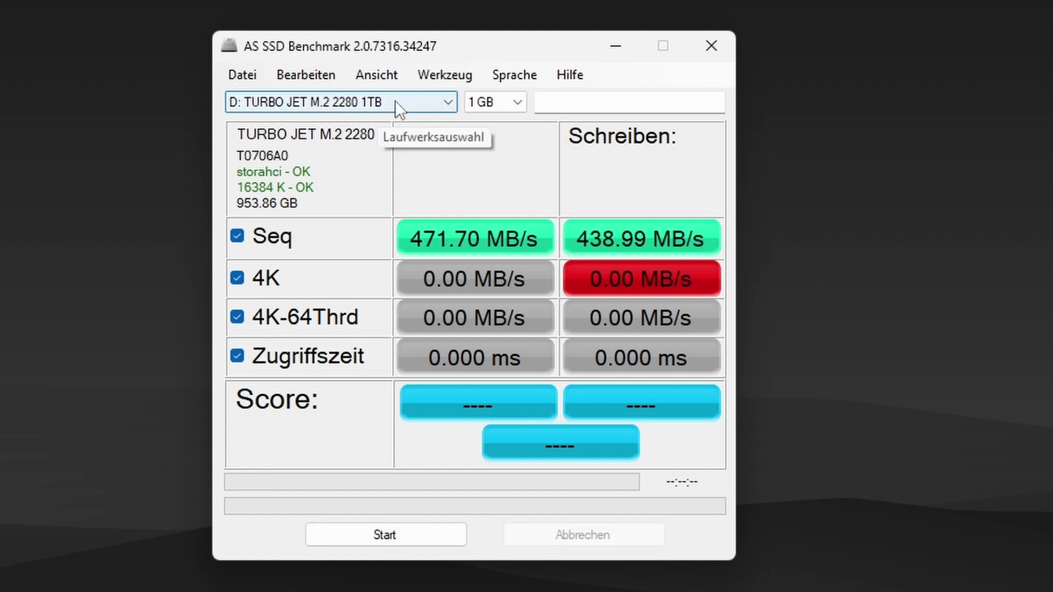
click(395, 100)
click(390, 100)
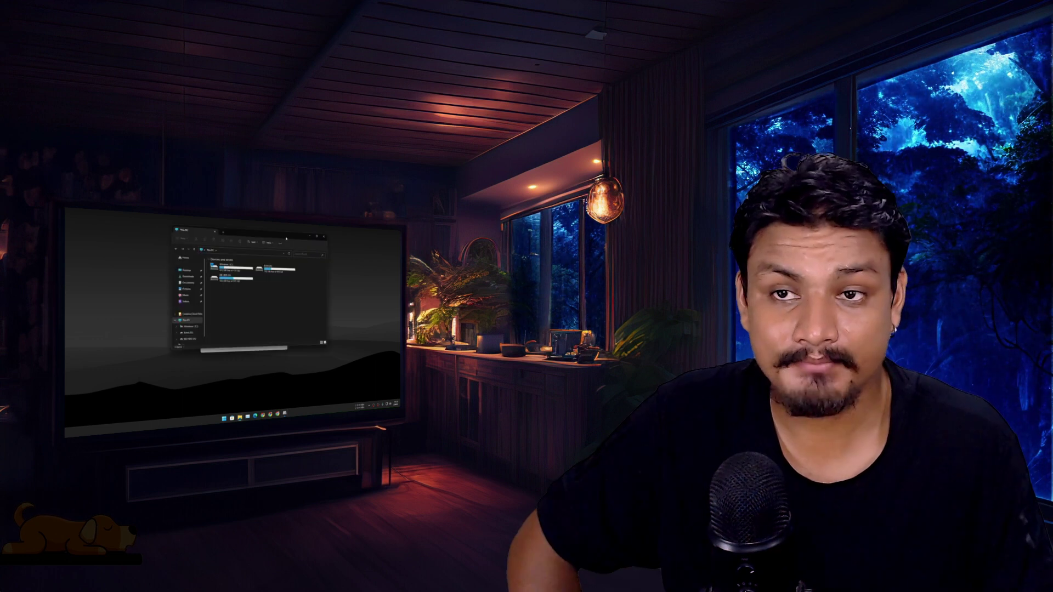
drag(286, 238, 290, 258)
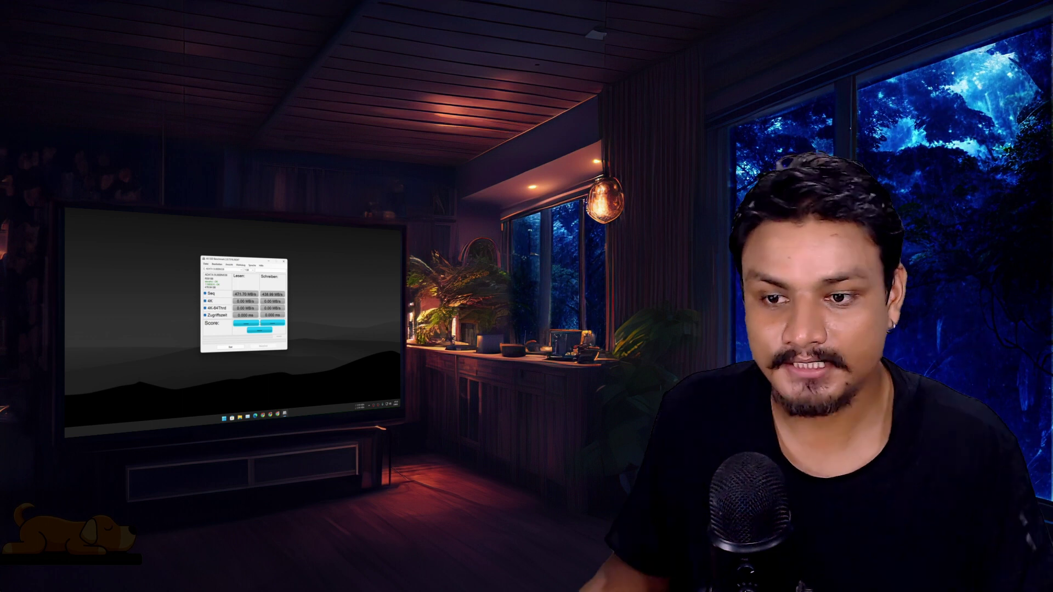
- Open Task Manager with Ctrl+Shift+Esc, then close it with Alt+F4
key(ctrl+shift+Escape)
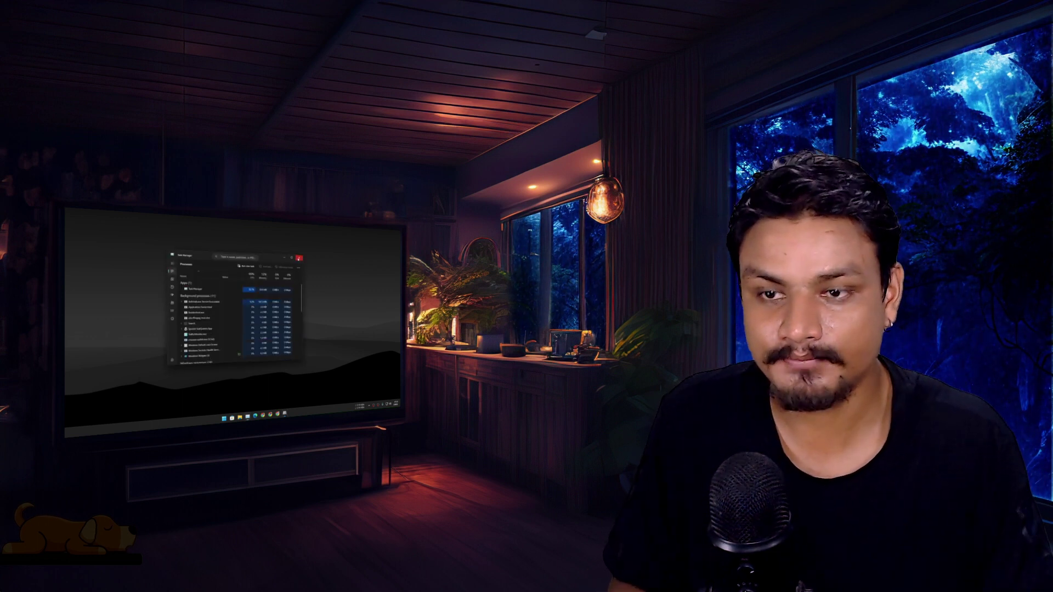
key(alt+F4)
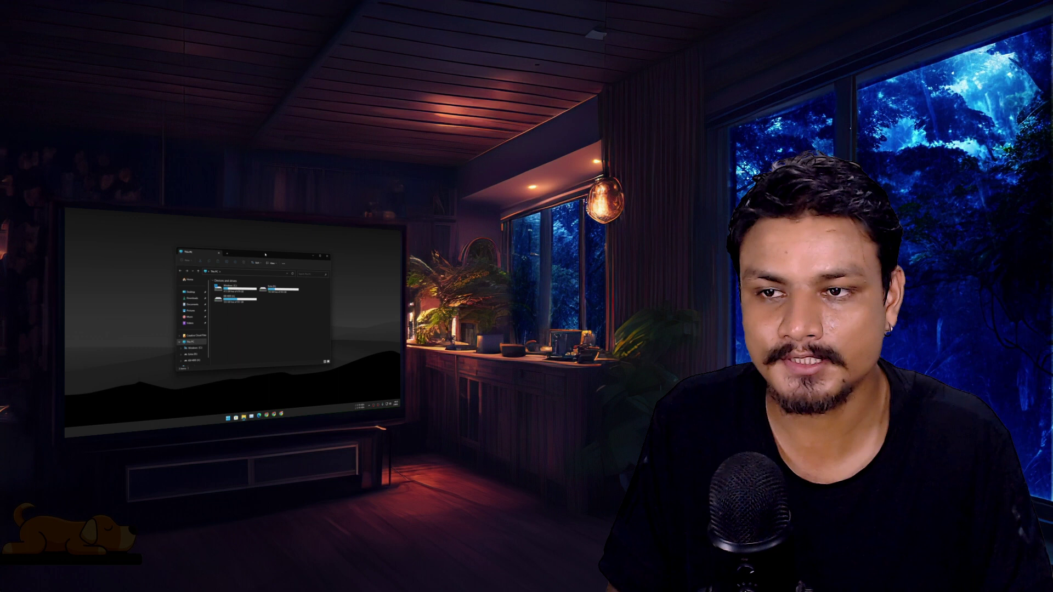
- Open the Windows (C:) drive's Properties to view its used and free space chart
click(228, 289)
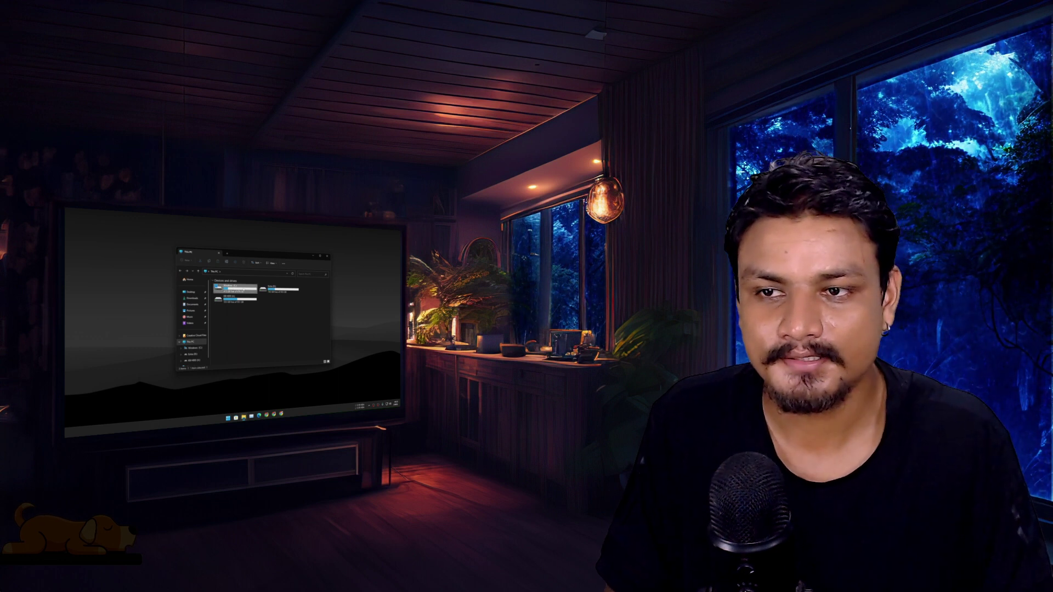
right_click(242, 286)
click(260, 369)
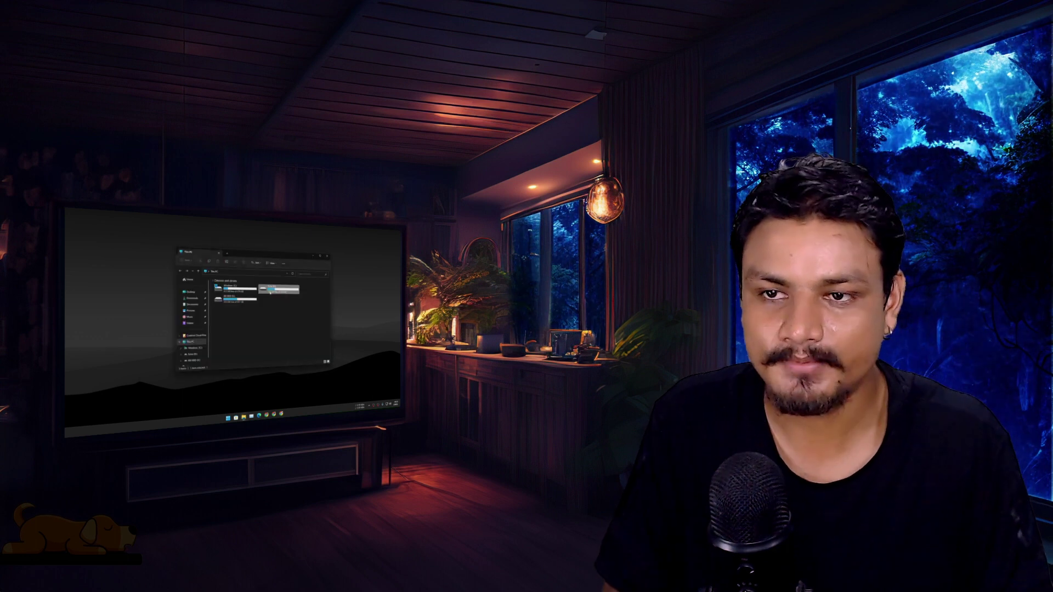
right_click(241, 288)
click(260, 371)
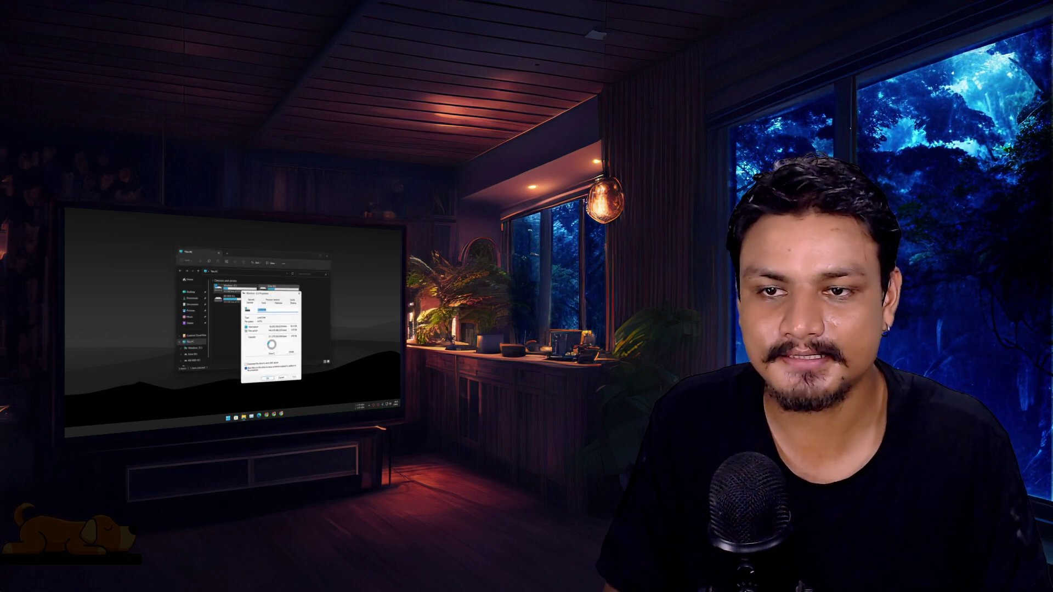